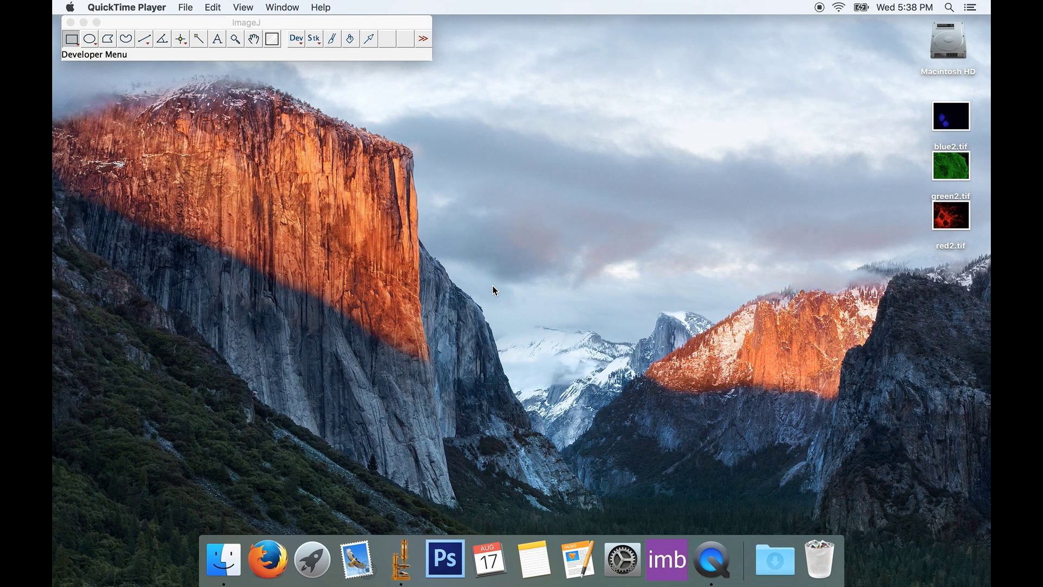
# - Drag blue2.tif, green2.tif and red2.tif from the desktop into ImageJ to open them
pyautogui.click(425, 41)
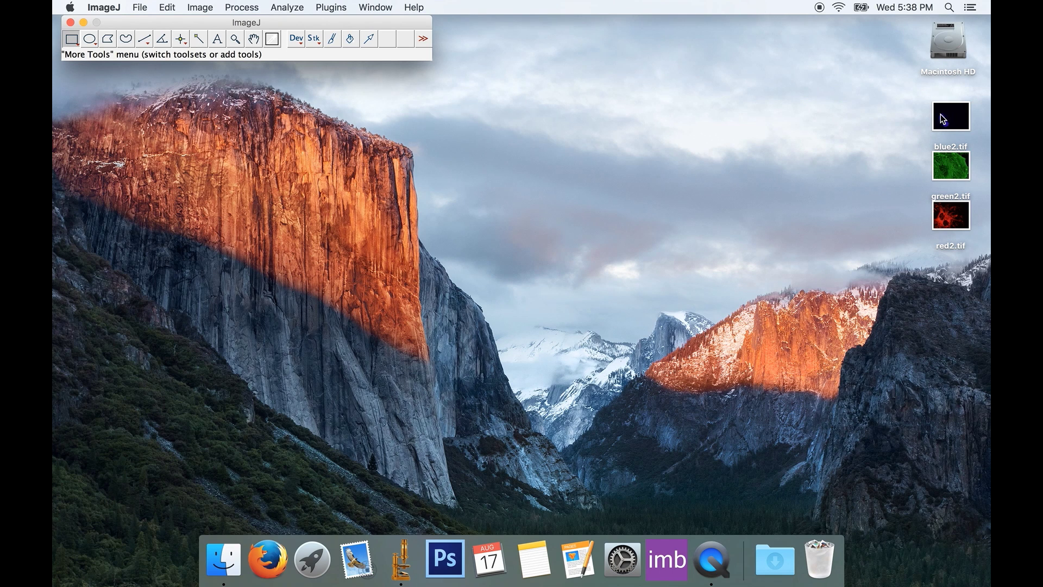
pyautogui.moveTo(942, 115); pyautogui.dragTo(274, 43)
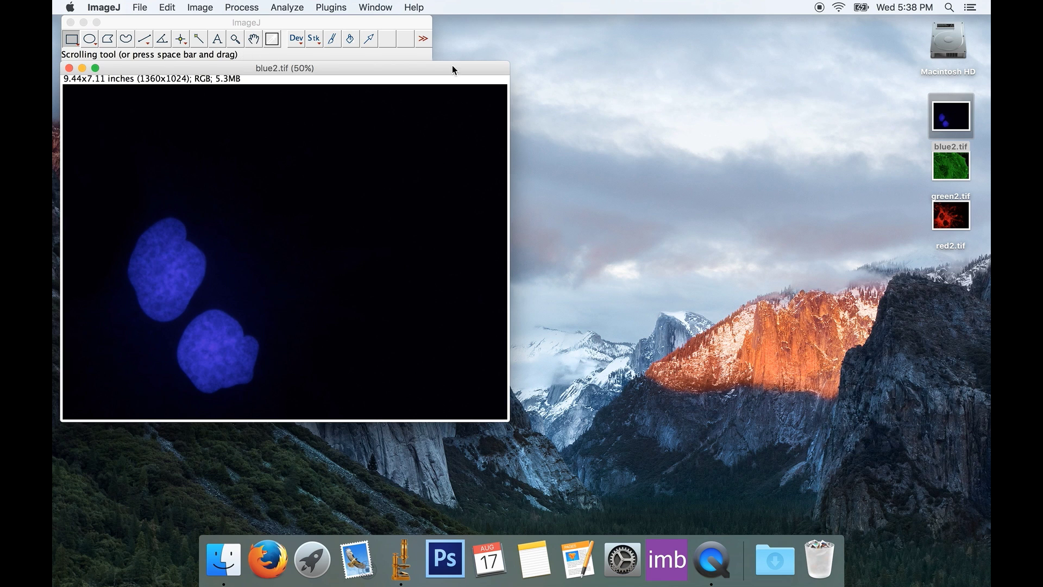
pyautogui.click(952, 122)
pyautogui.click(957, 171)
pyautogui.moveTo(958, 171); pyautogui.dragTo(164, 43)
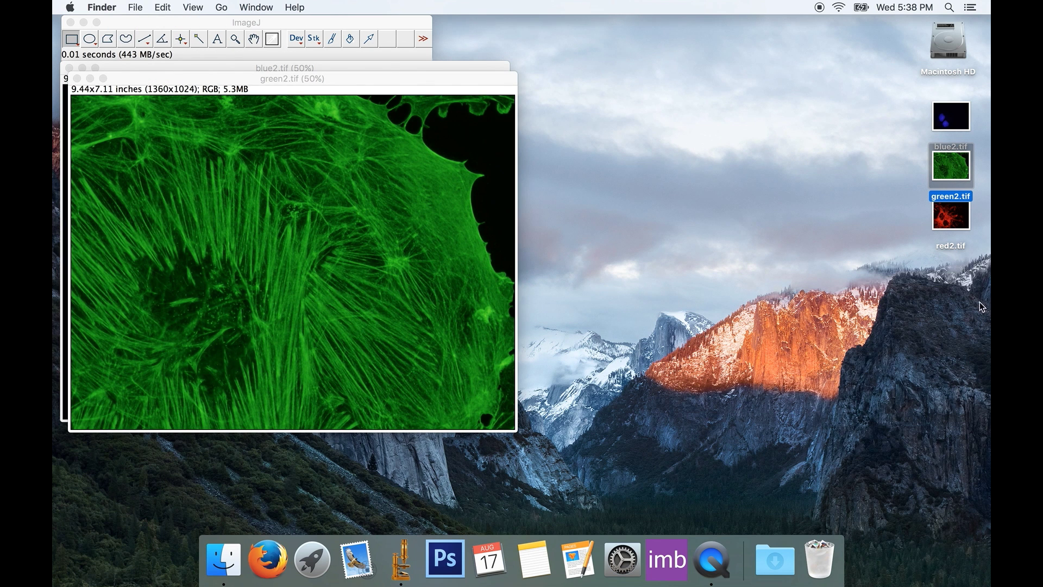
pyautogui.moveTo(955, 220); pyautogui.dragTo(203, 38)
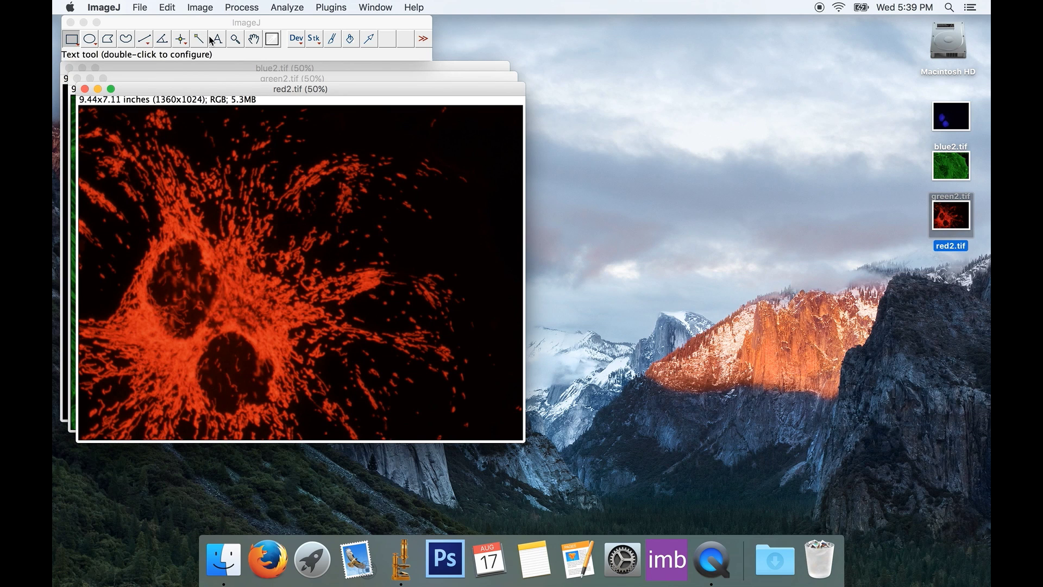
# - Merge red2.tif, green2.tif and blue2.tif as C1, C2 and C3 into one RGB image
pyautogui.click(200, 8)
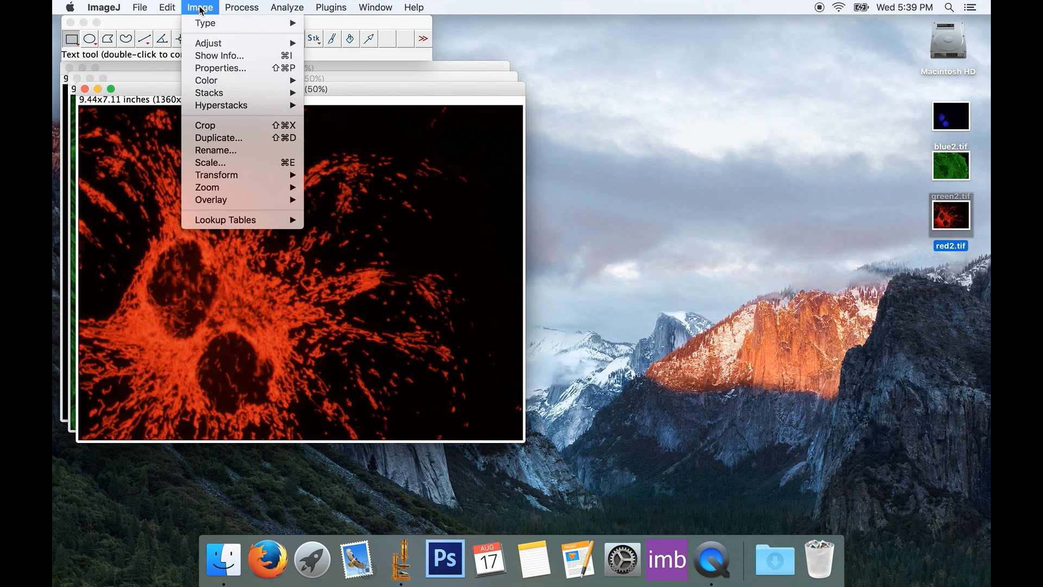
pyautogui.moveTo(247, 82)
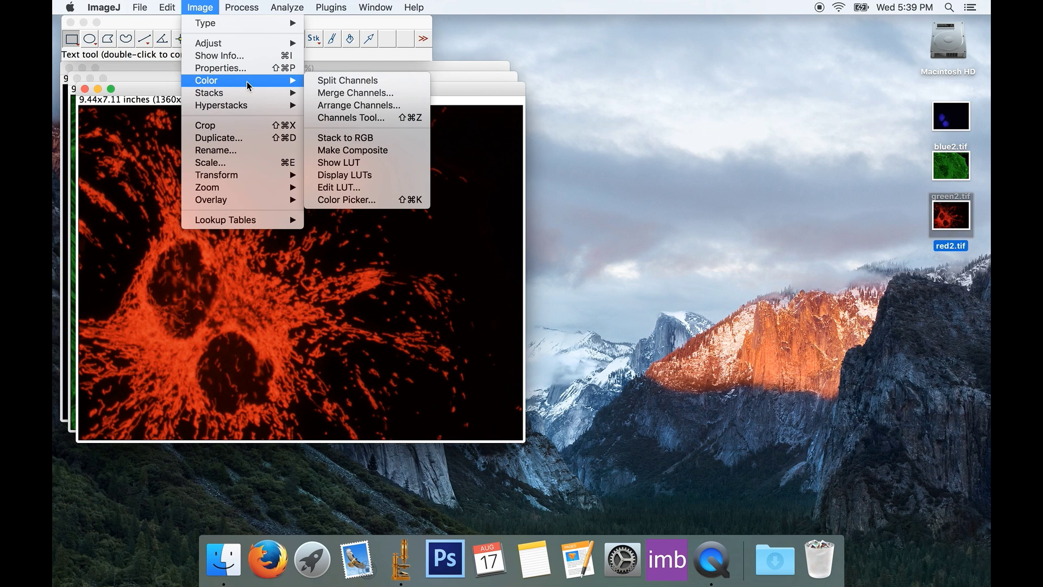
pyautogui.click(378, 94)
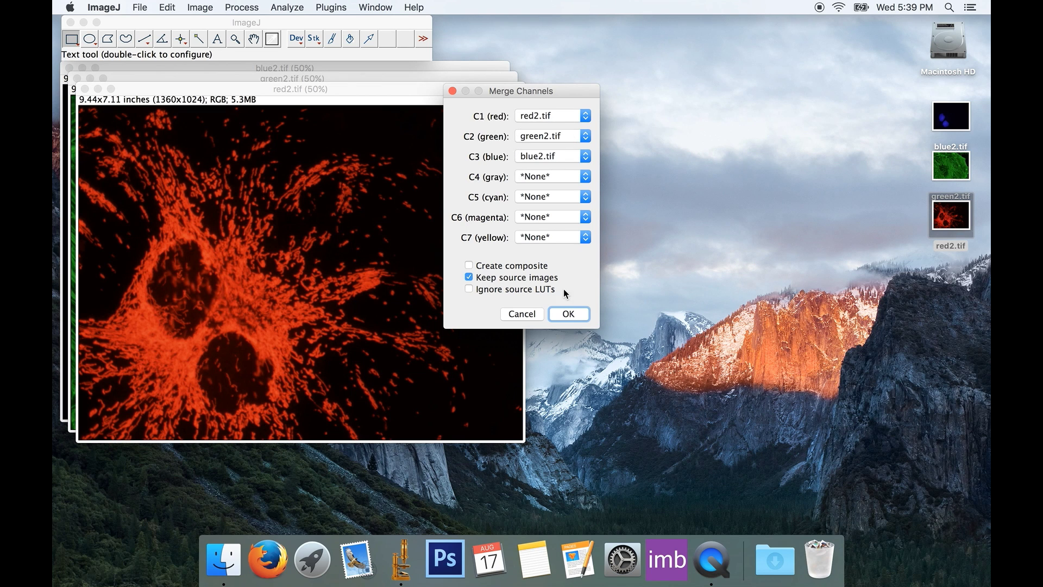
pyautogui.click(577, 319)
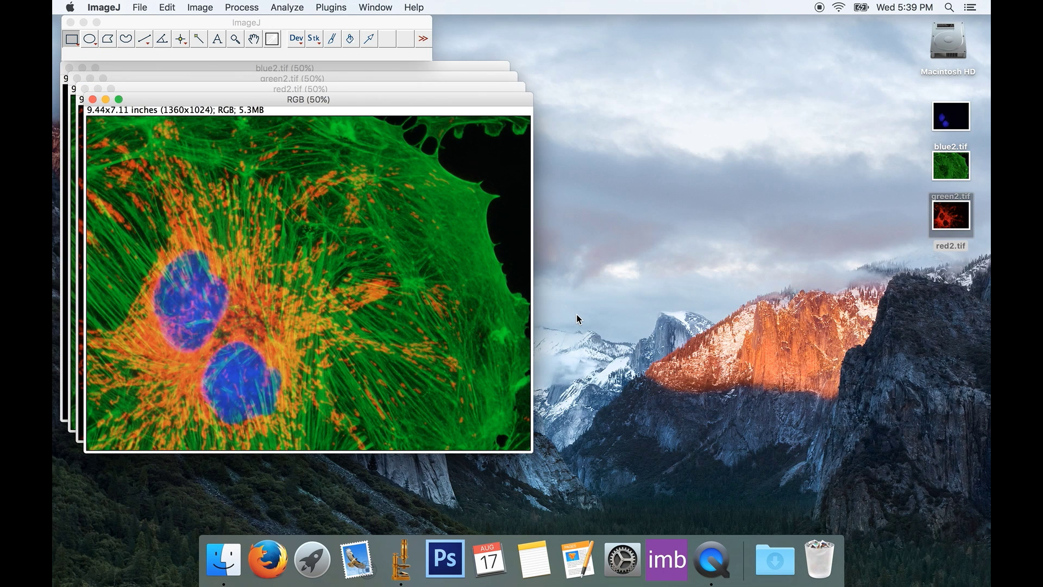
# - Save the merged image as RGB.tif on the Desktop
pyautogui.click(140, 8)
pyautogui.click(163, 130)
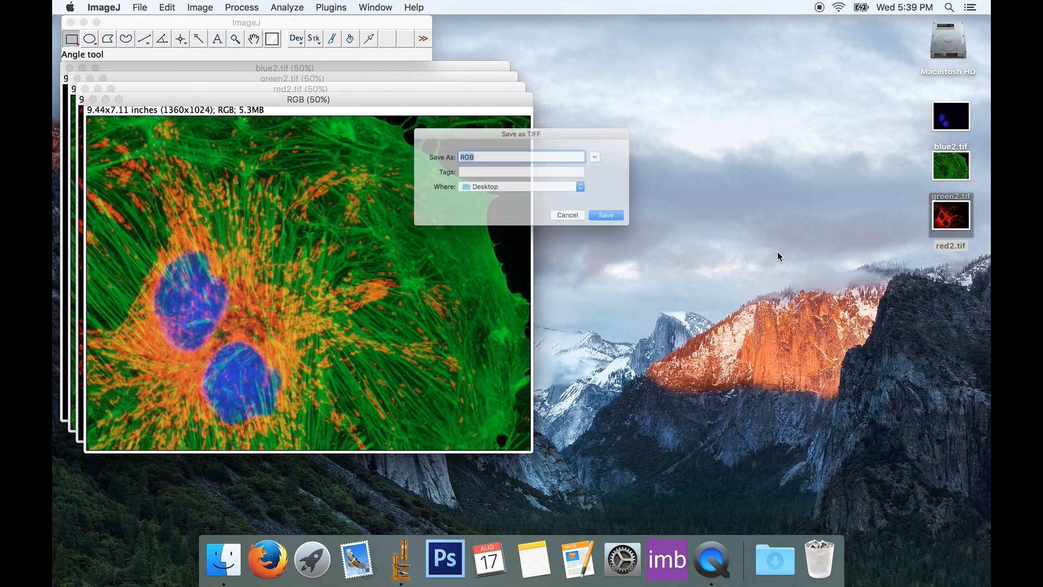
pyautogui.click(623, 224)
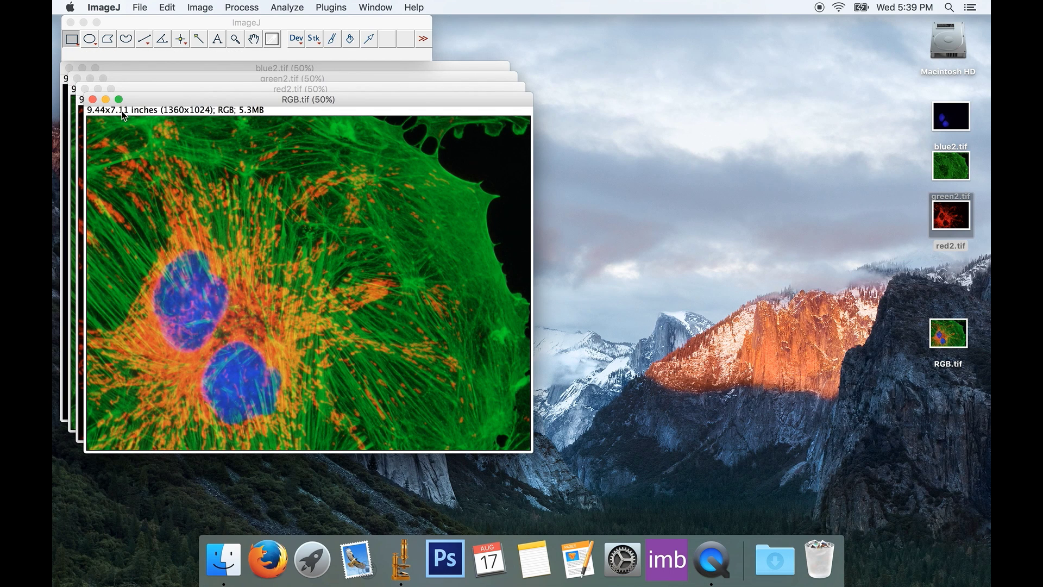
# - Close RGB.tif and split red2.tif into its red, green and blue channels
pyautogui.click(92, 100)
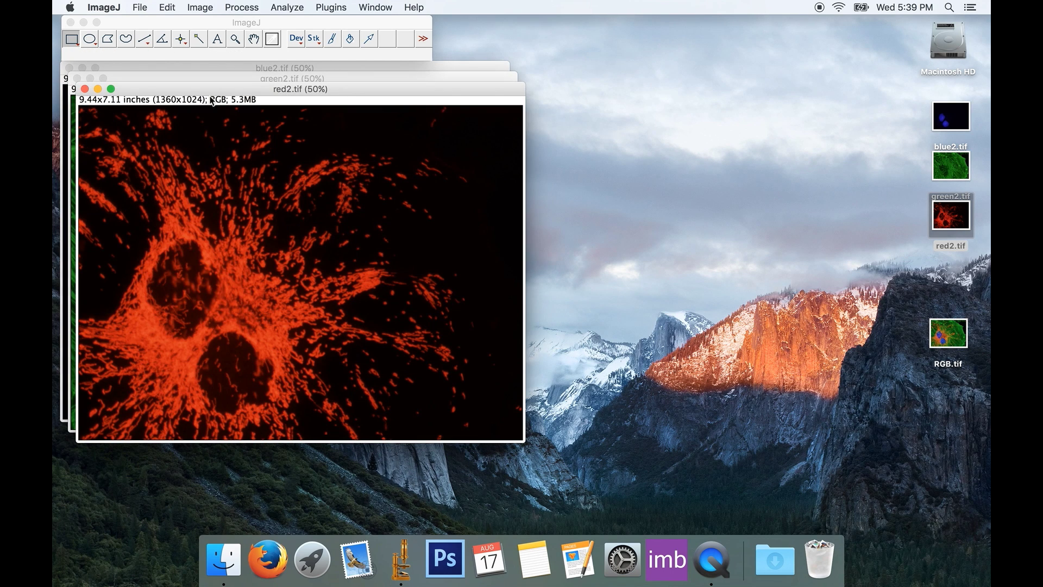
pyautogui.moveTo(211, 98); pyautogui.dragTo(337, 124)
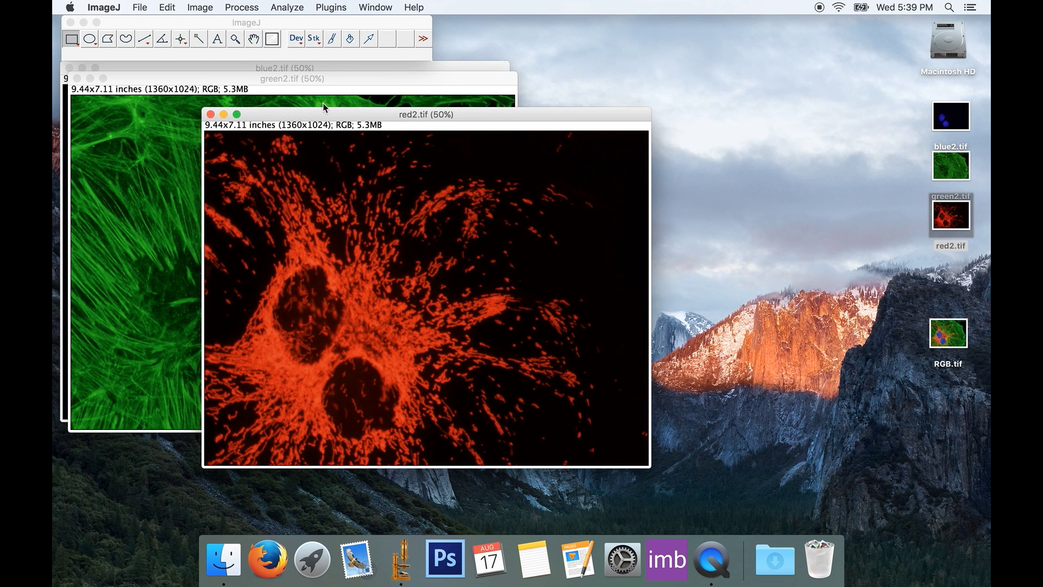
pyautogui.click(200, 7)
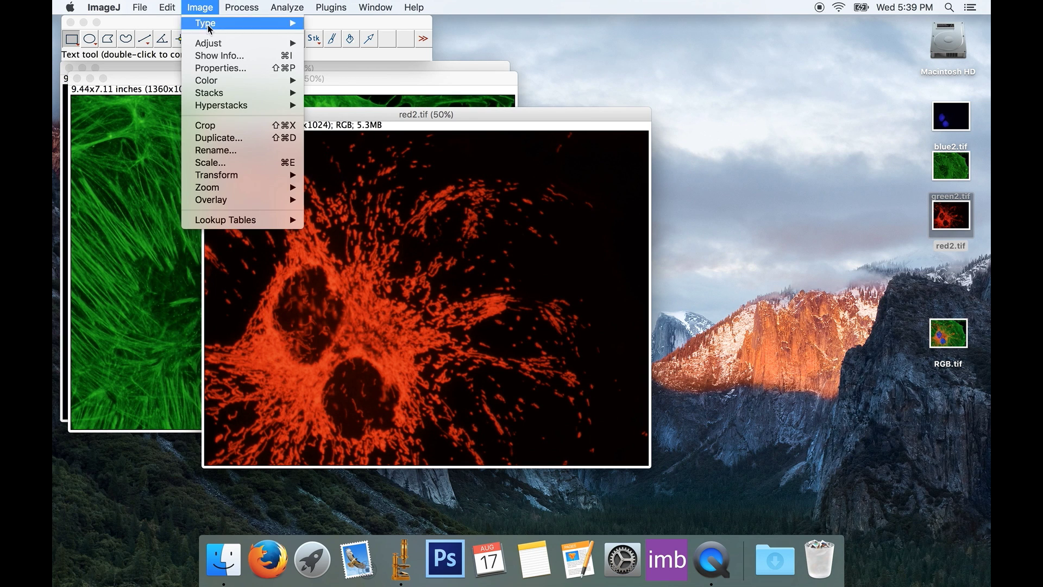
pyautogui.moveTo(225, 81)
pyautogui.click(330, 87)
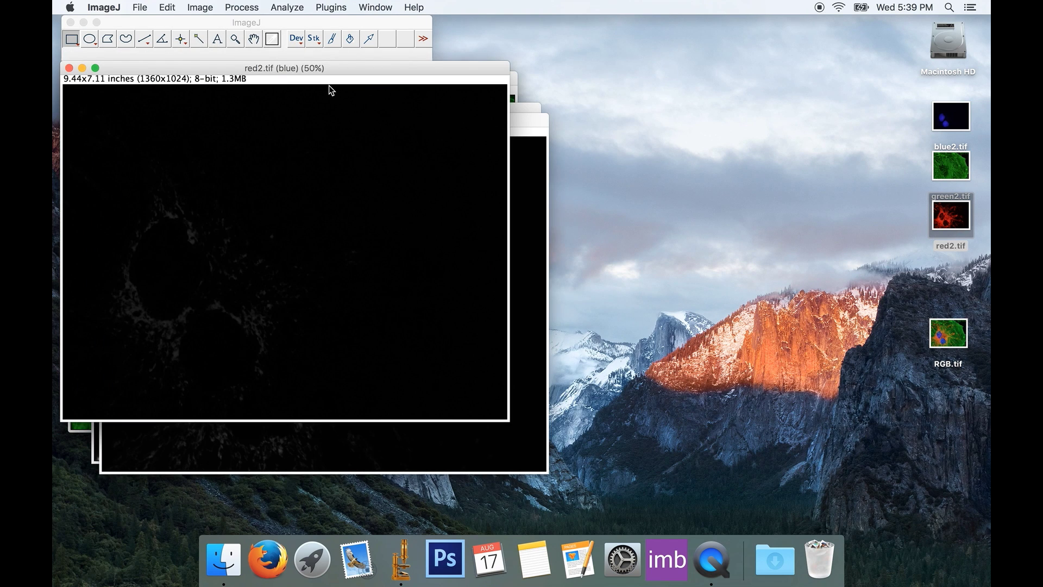
# - Close the blue and green channel windows, keeping red2.tif (red) open
pyautogui.moveTo(319, 70); pyautogui.dragTo(540, 55)
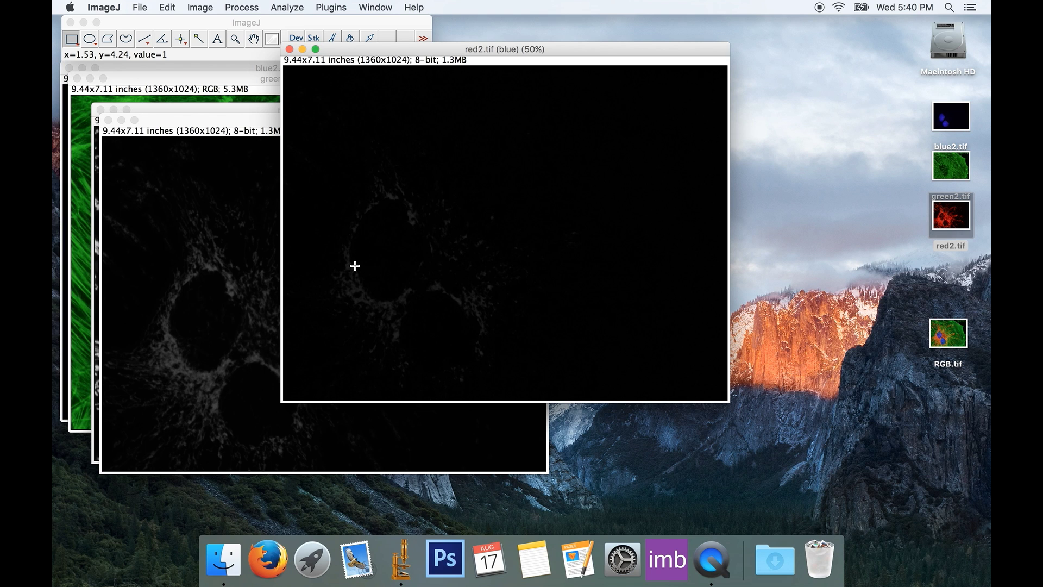
pyautogui.click(289, 50)
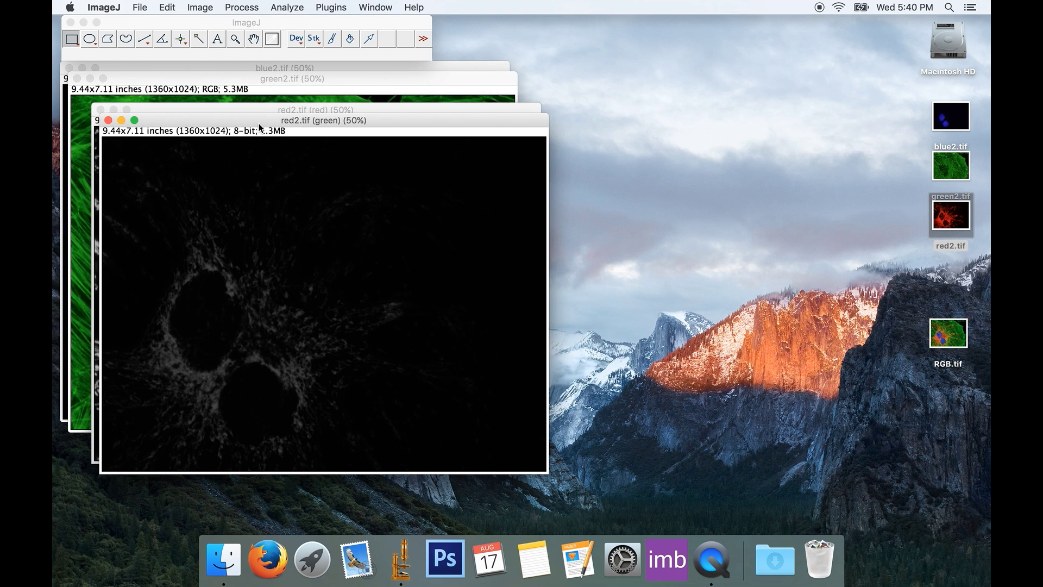
pyautogui.moveTo(260, 124); pyautogui.dragTo(465, 108)
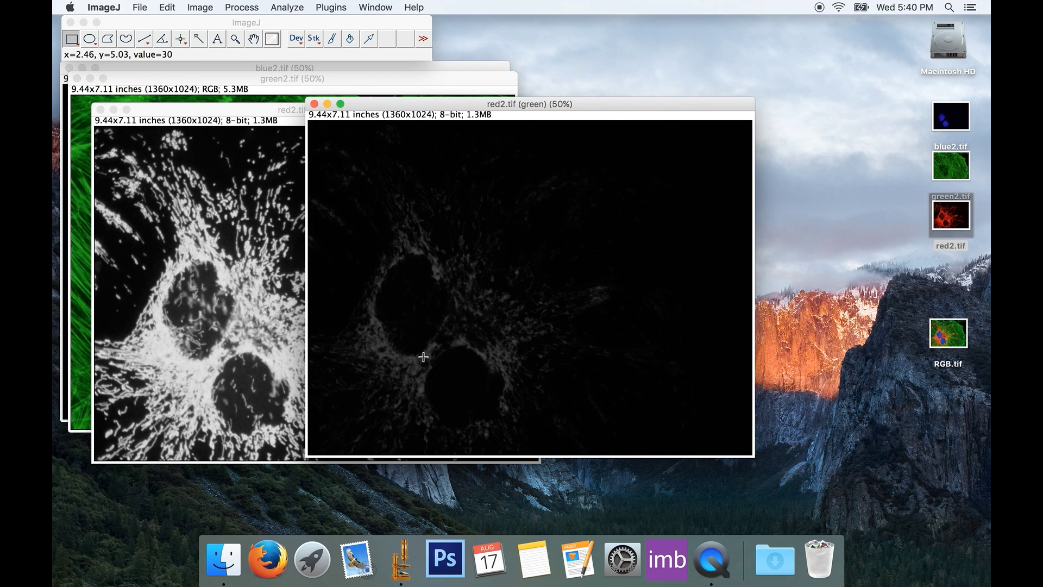
pyautogui.click(314, 104)
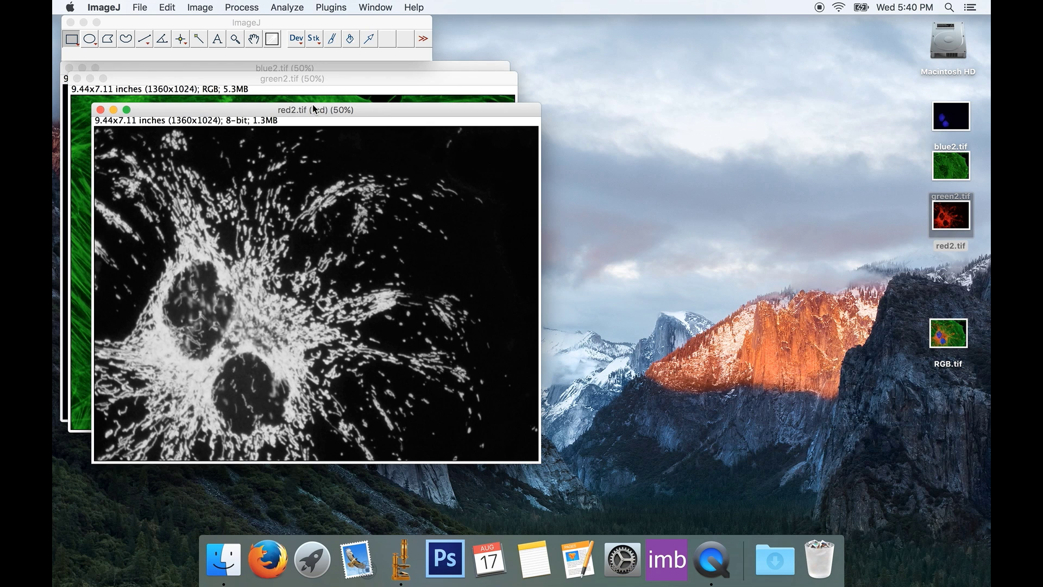
pyautogui.moveTo(309, 112); pyautogui.dragTo(513, 117)
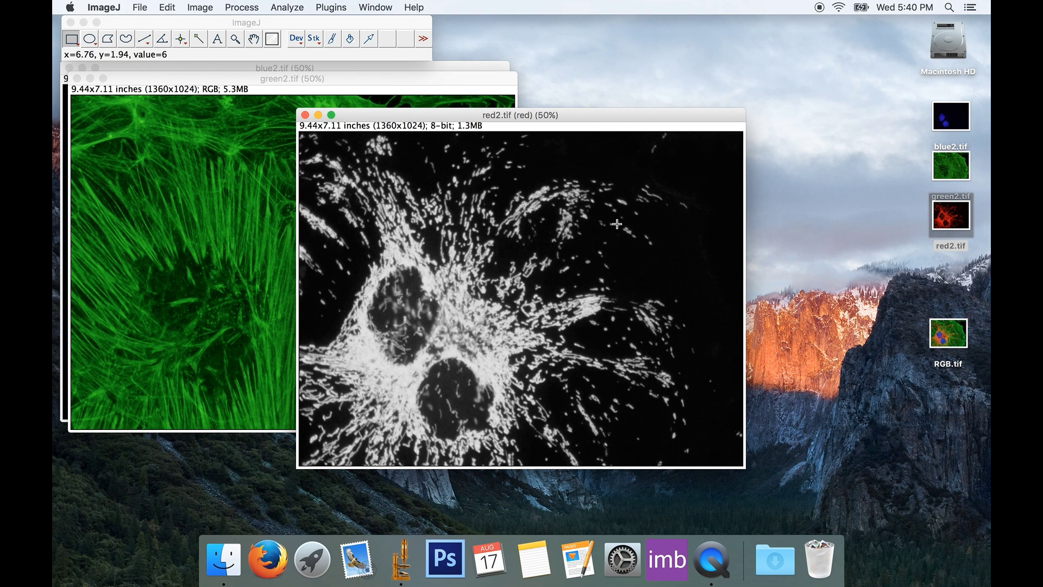
# - Save the red channel as red2_greyscale.tif on the Desktop and move its window aside
pyautogui.click(141, 7)
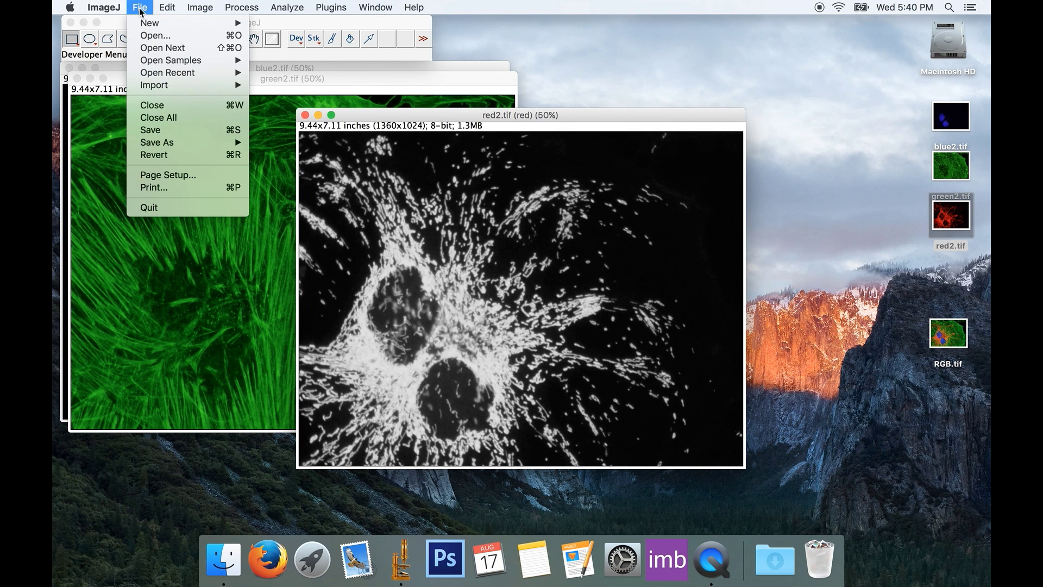
pyautogui.click(151, 130)
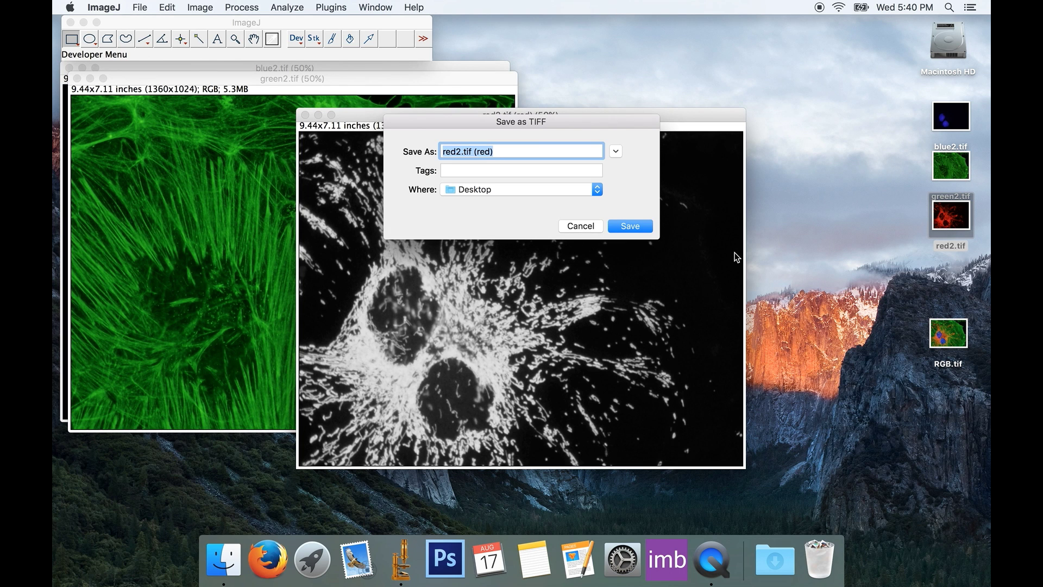
pyautogui.click(525, 151)
pyautogui.press('BackSpace')
pyautogui.press('BackSpace')
pyautogui.press('BackSpace')
pyautogui.press('BackSpace')
pyautogui.press('BackSpace')
pyautogui.write('_')
pyautogui.write('greyscale')
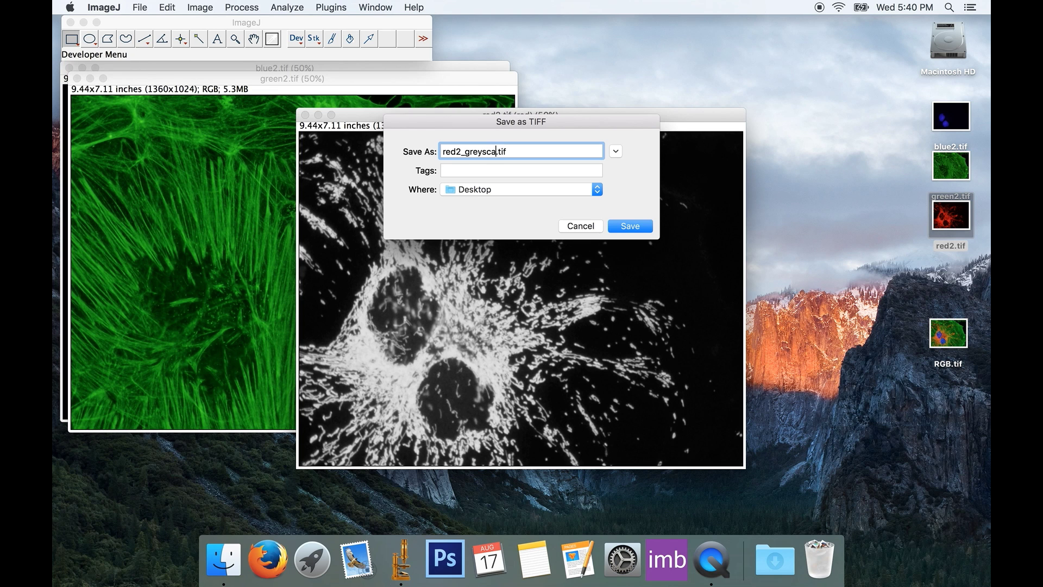
pyautogui.click(614, 225)
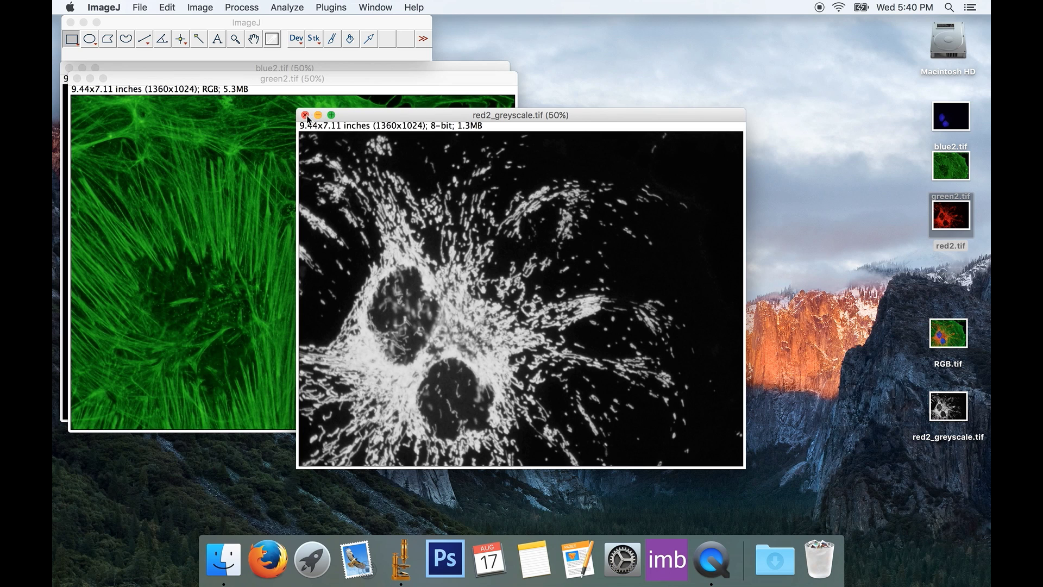
pyautogui.click(443, 111)
pyautogui.moveTo(443, 111); pyautogui.dragTo(590, 61)
# - Minimize red2_greyscale.tif and split green2.tif into its colour channels
pyautogui.click(464, 64)
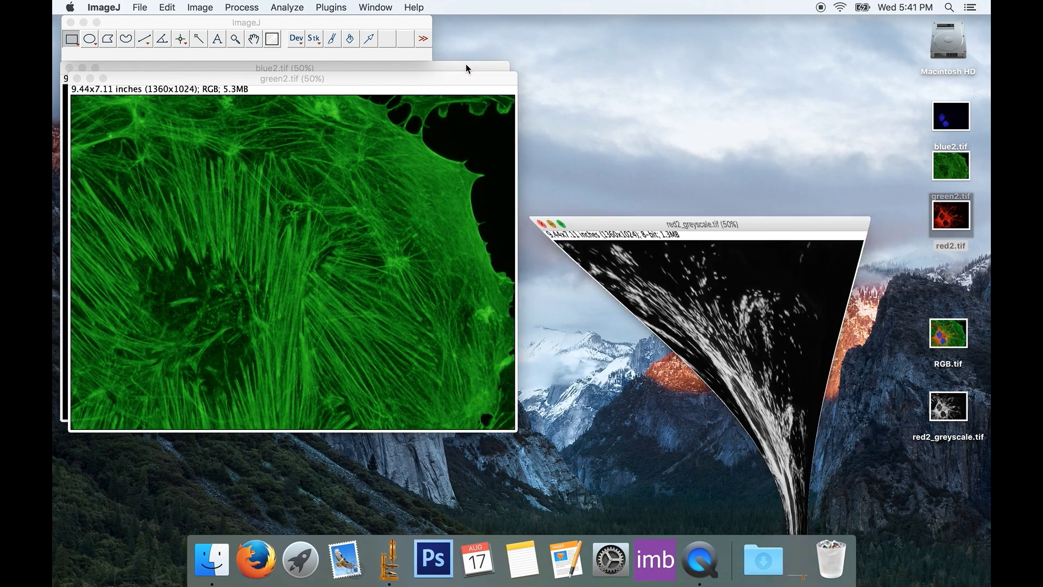
pyautogui.moveTo(330, 76); pyautogui.dragTo(444, 102)
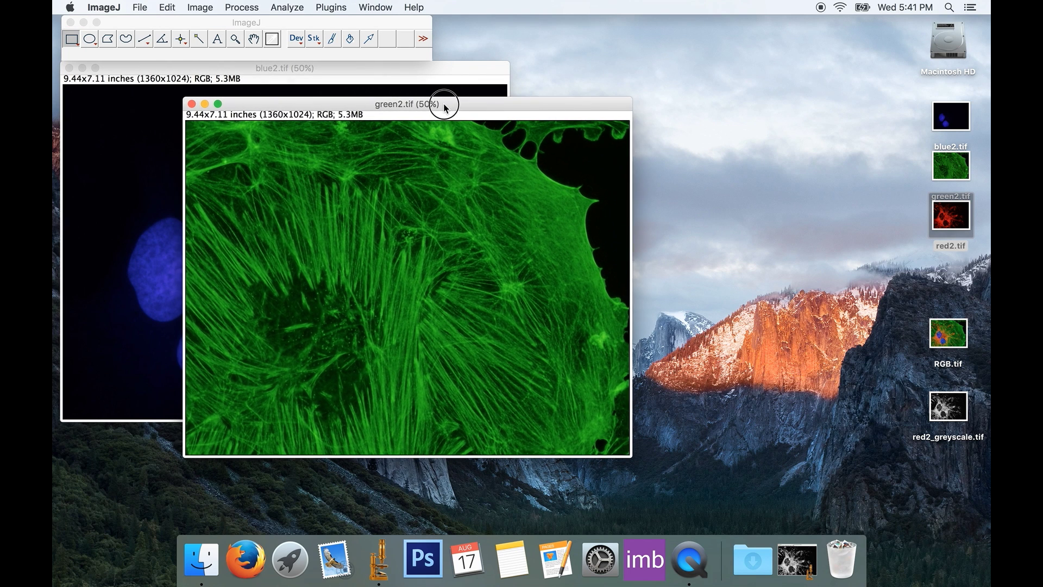
pyautogui.click(200, 8)
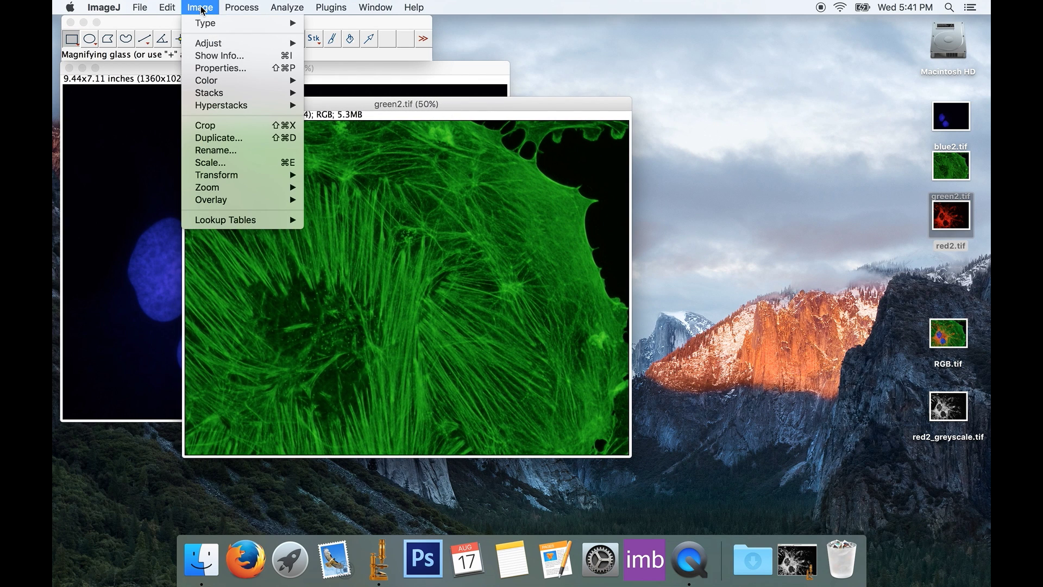
pyautogui.moveTo(229, 84)
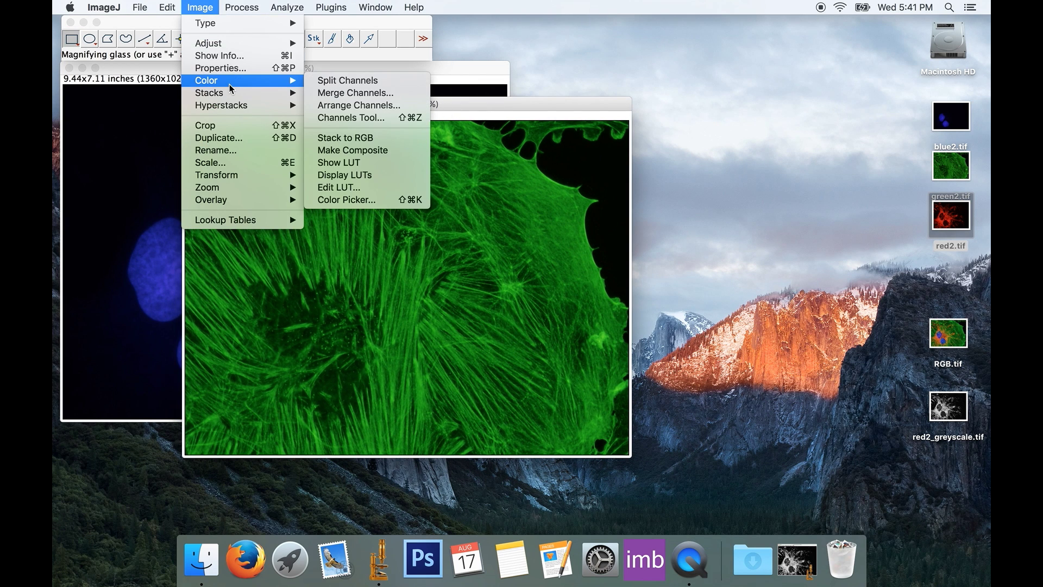
pyautogui.click(350, 83)
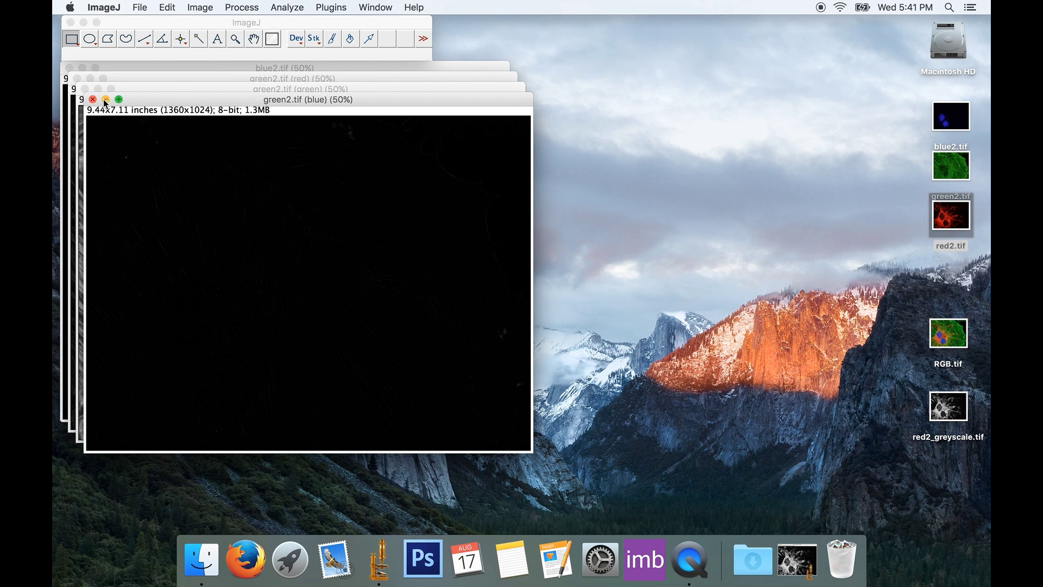
# - Minimize the blue channel and close the red channel, leaving green2.tif (green) open
pyautogui.click(106, 99)
pyautogui.moveTo(140, 89); pyautogui.dragTo(366, 147)
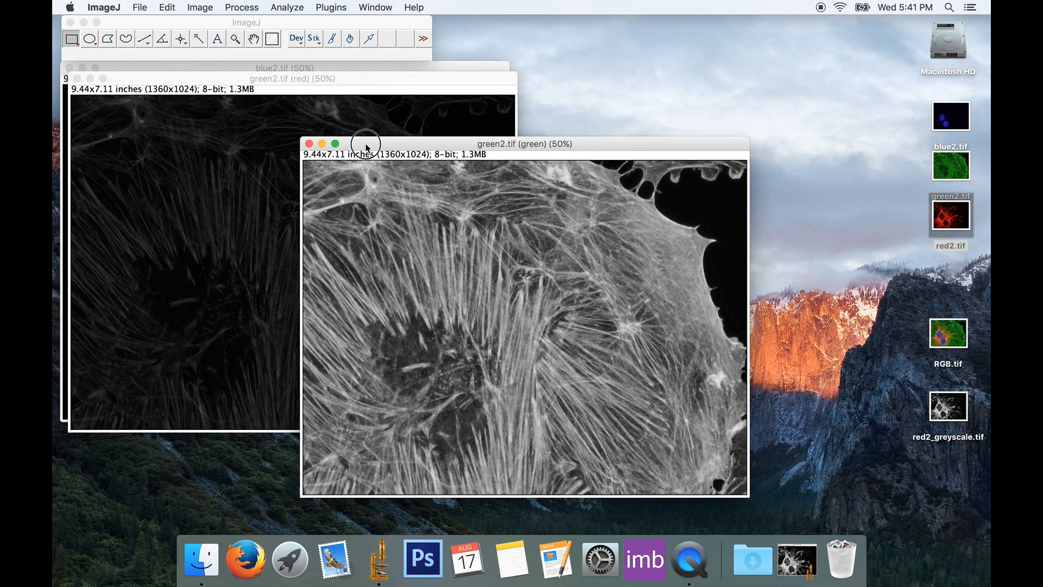
pyautogui.moveTo(262, 82); pyautogui.dragTo(343, 102)
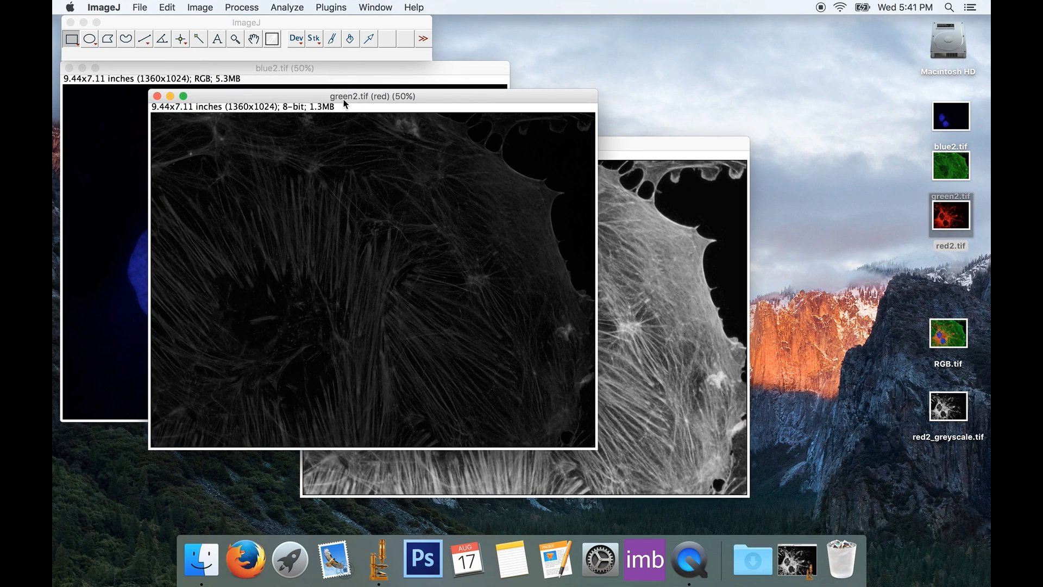
pyautogui.click(157, 96)
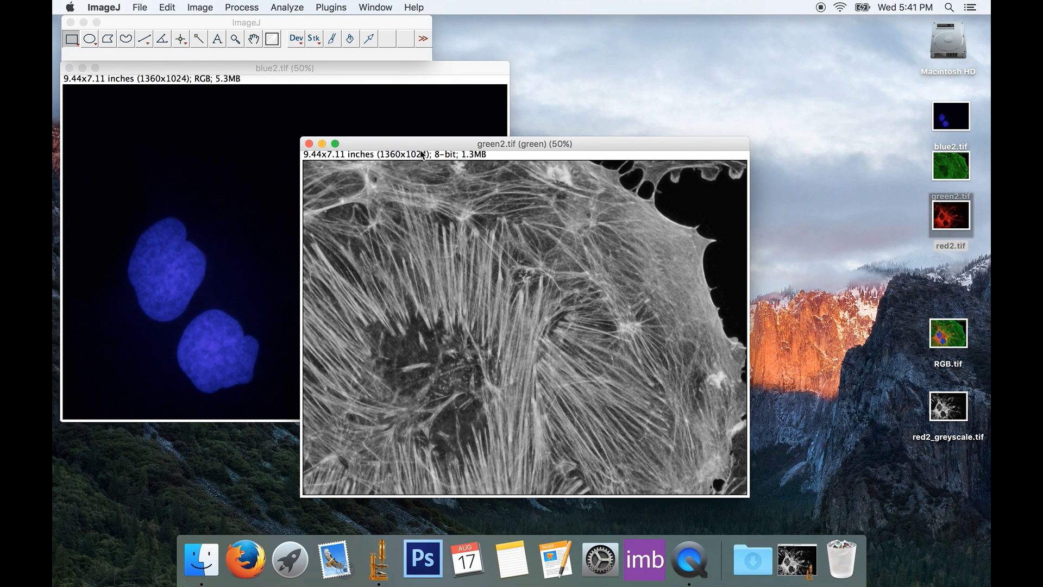
# - Save the green channel as green2_greyscale.tif on the Desktop, then minimize its window
pyautogui.click(143, 9)
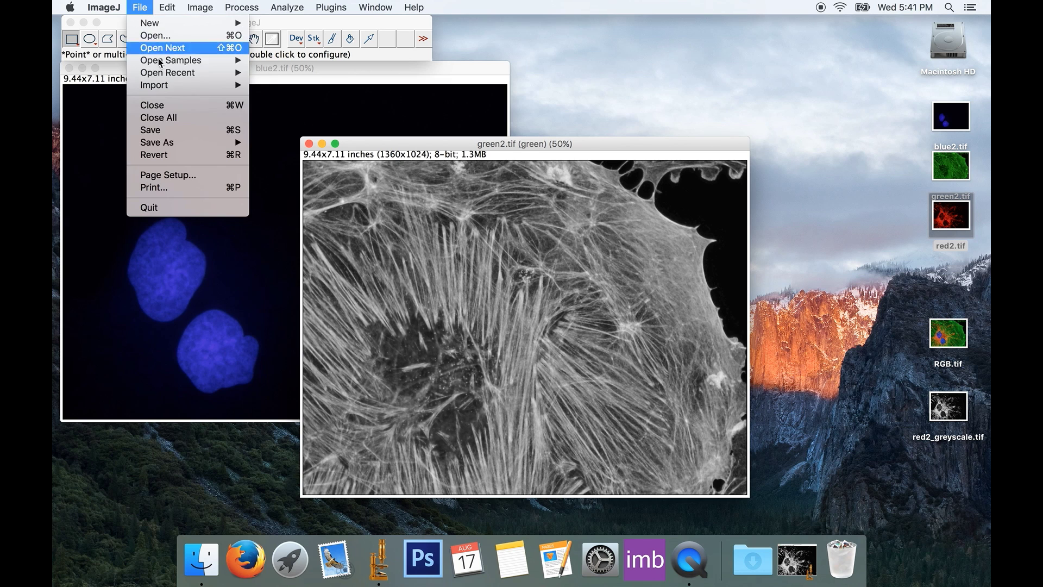
pyautogui.click(163, 130)
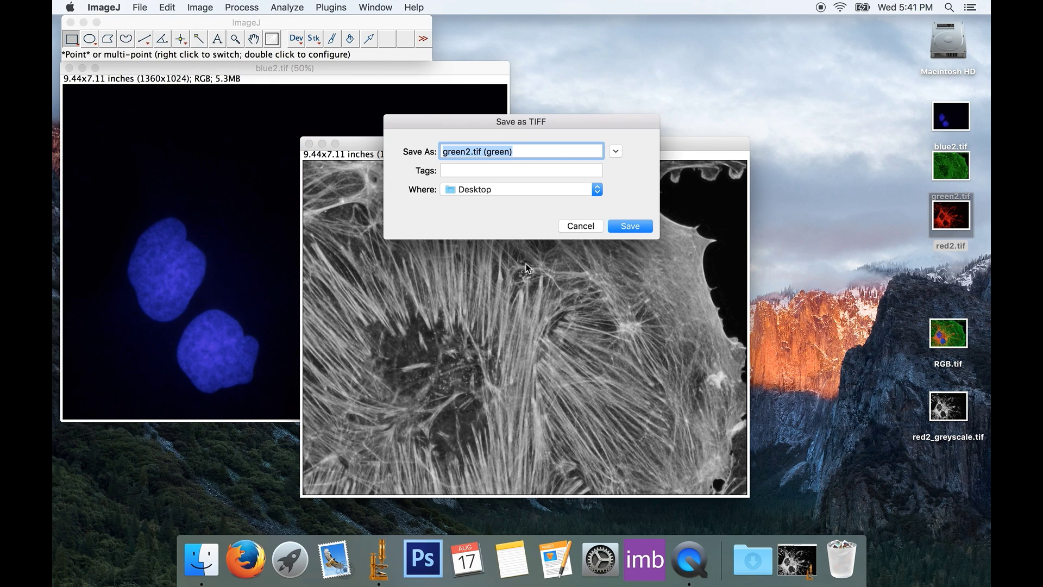
pyautogui.click(471, 152)
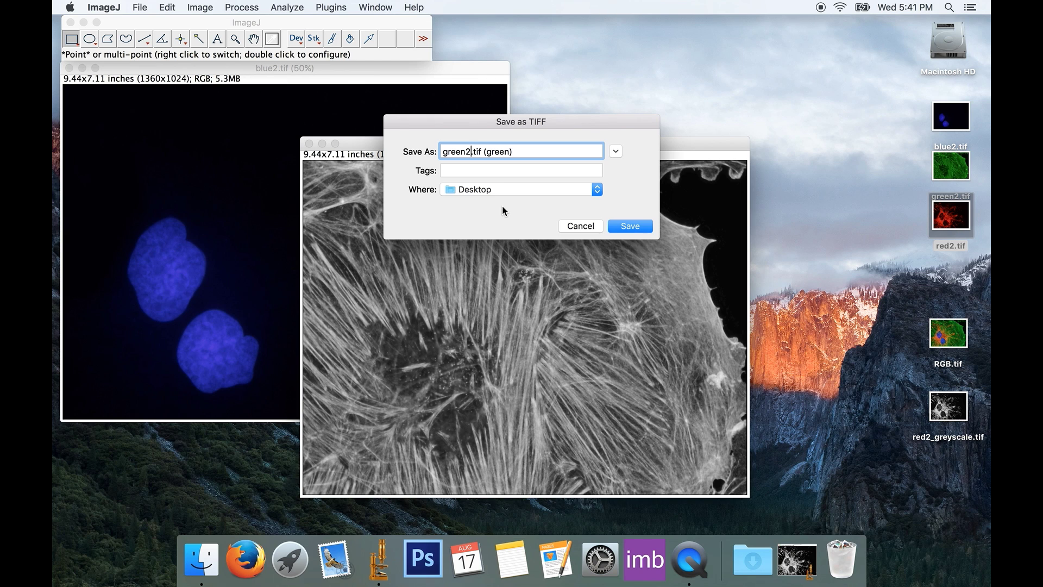
pyautogui.write('_greyscl')
pyautogui.press('BackSpace')
pyautogui.write('ale')
pyautogui.moveTo(525, 152); pyautogui.dragTo(598, 157)
pyautogui.press('BackSpace')
pyautogui.click(633, 226)
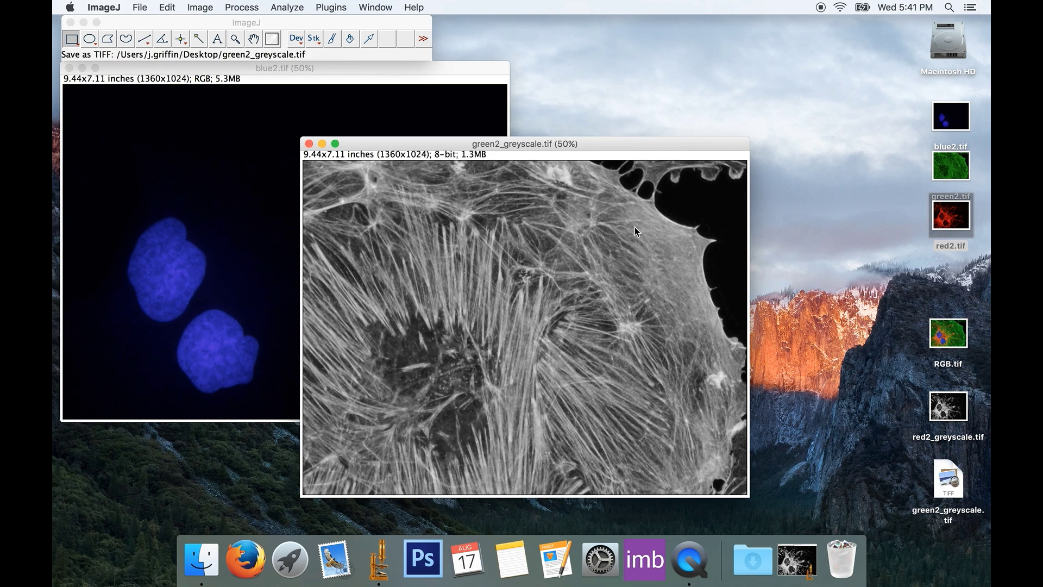
pyautogui.click(322, 144)
pyautogui.click(290, 72)
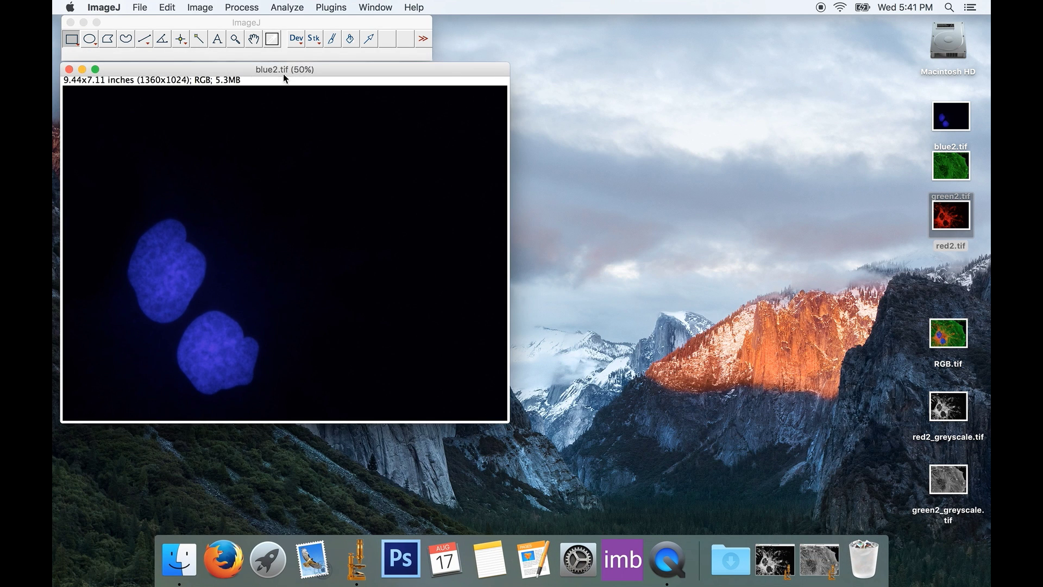
# - Split blue2.tif into channels and close its green and red channel windows
pyautogui.click(202, 8)
pyautogui.moveTo(214, 80)
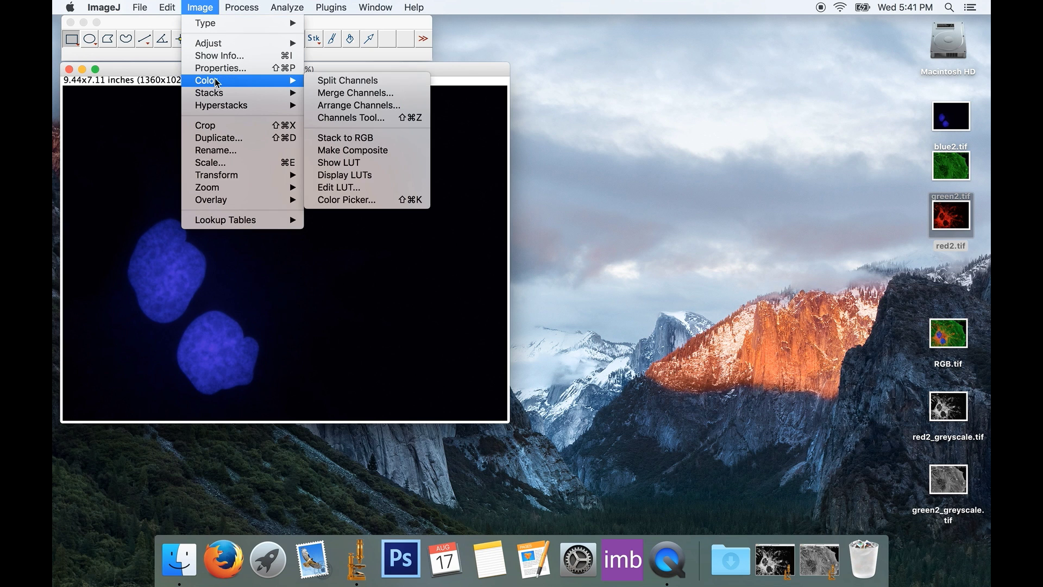
pyautogui.click(351, 82)
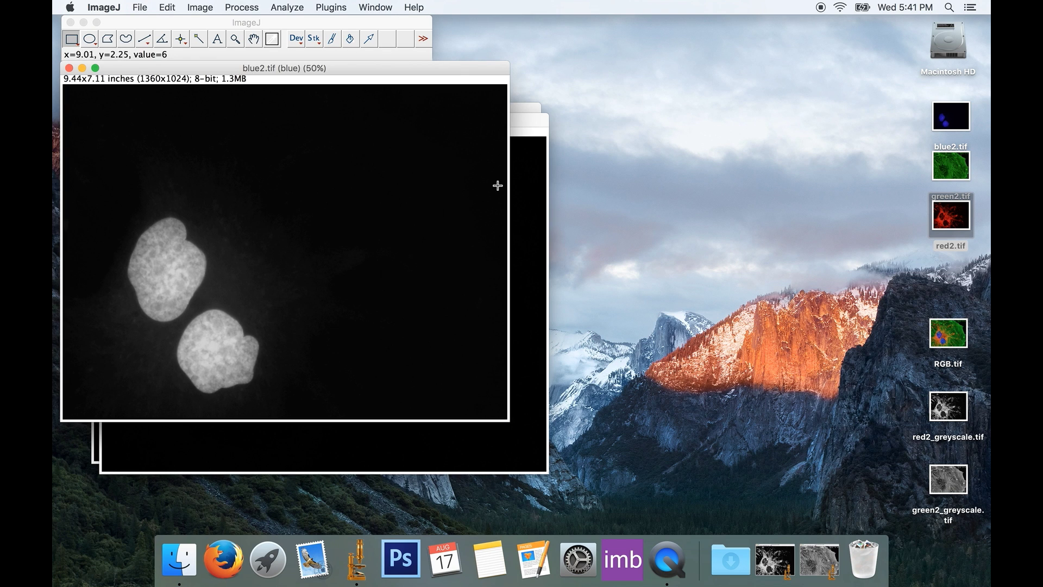
pyautogui.click(536, 132)
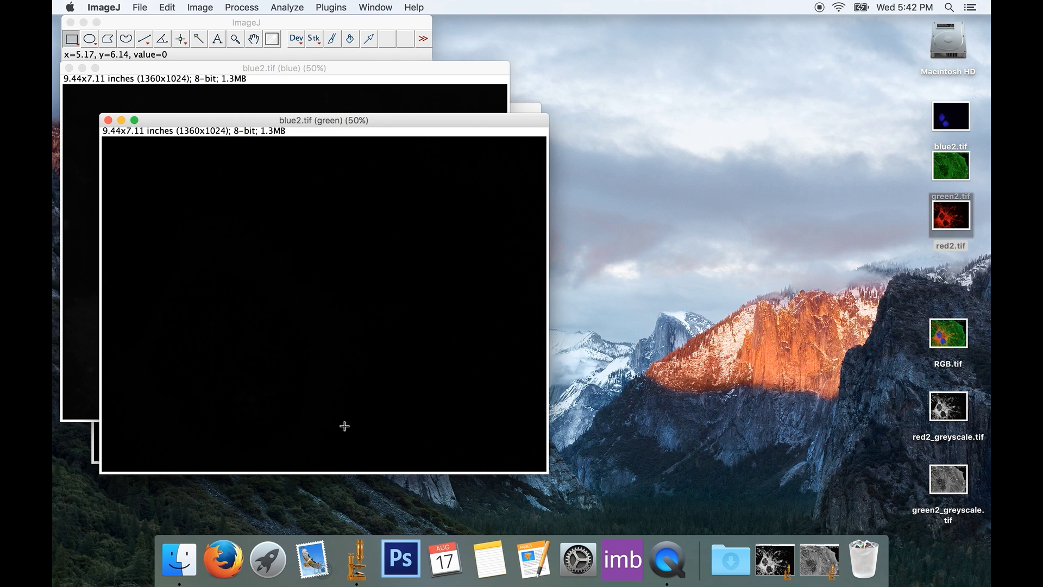
pyautogui.click(108, 120)
pyautogui.click(525, 151)
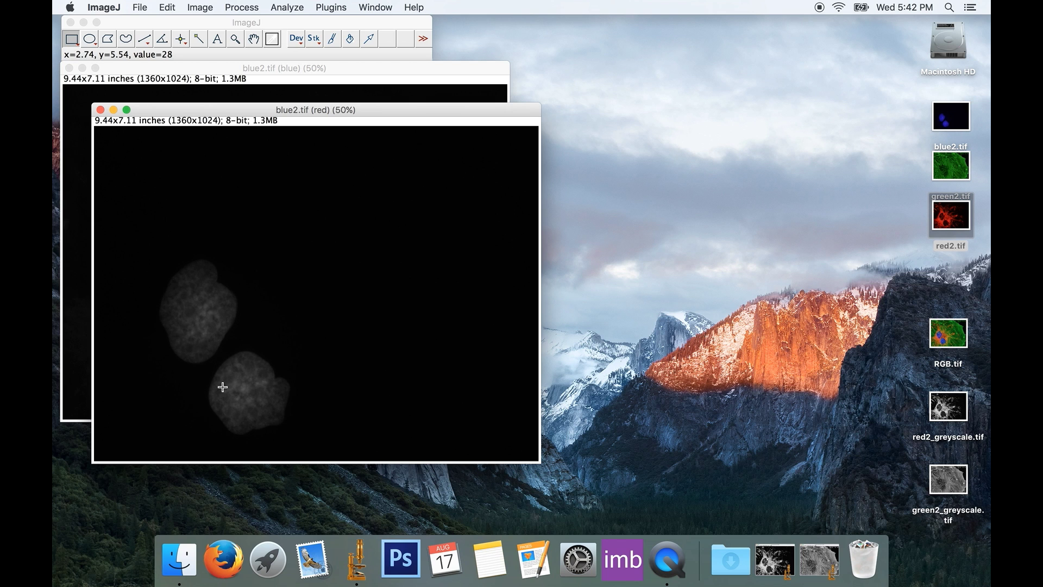
pyautogui.click(100, 109)
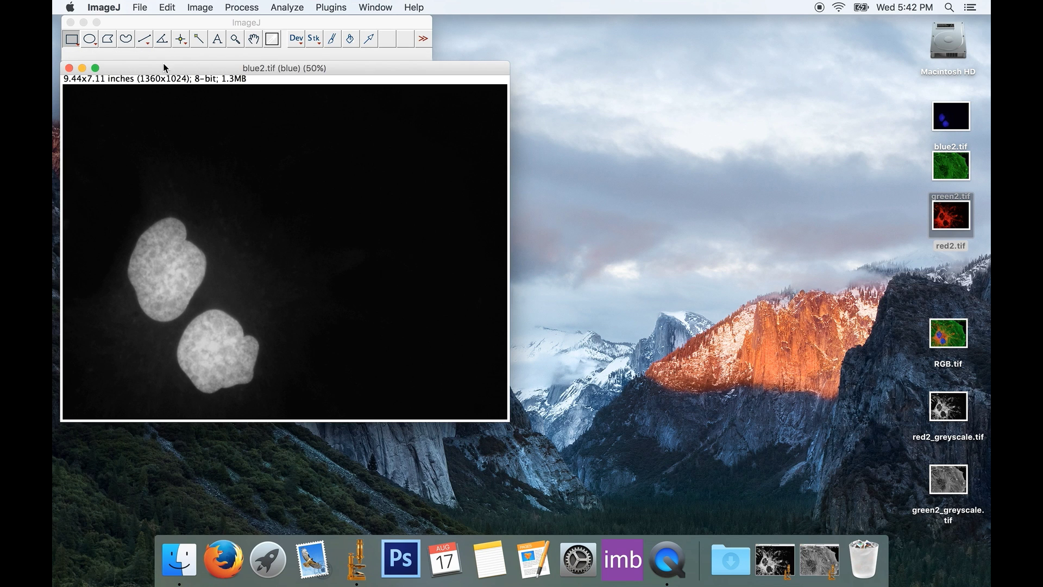
# - Save the blue channel as blue2_greyscale.tif and restore the red2 and green2 greyscale windows
pyautogui.click(139, 6)
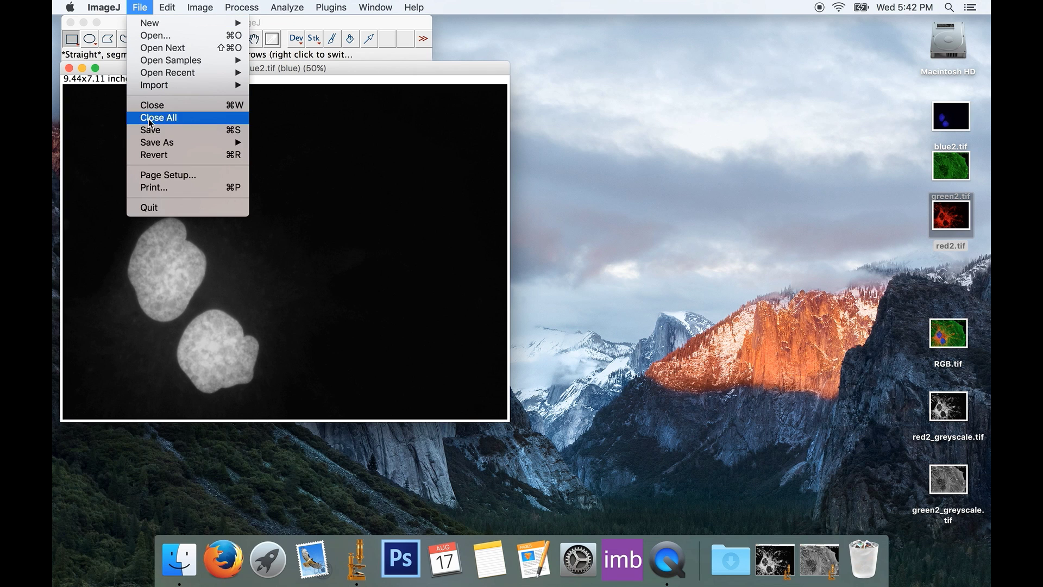
pyautogui.moveTo(159, 146)
pyautogui.click(291, 142)
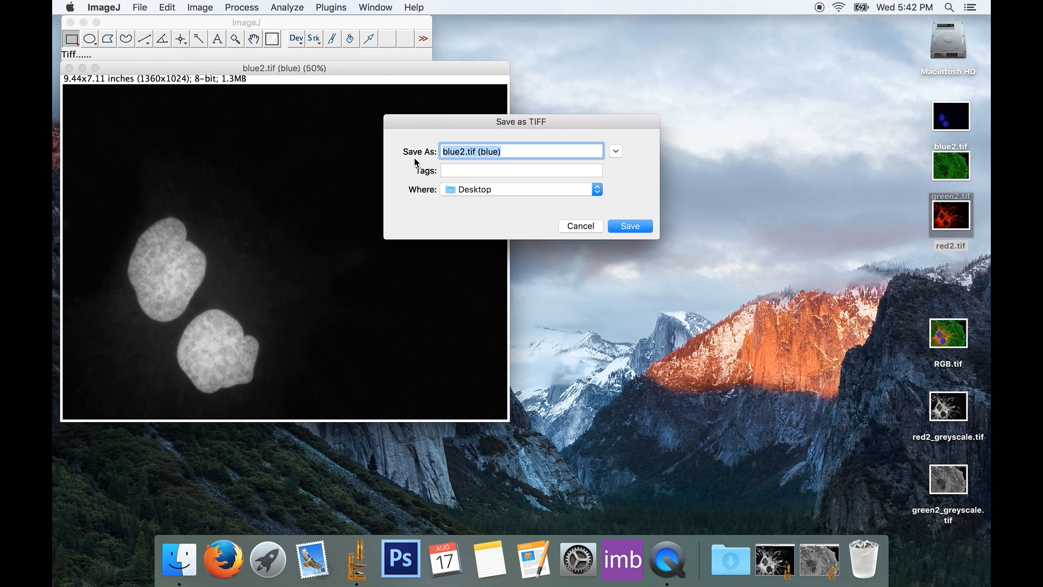
pyautogui.click(466, 152)
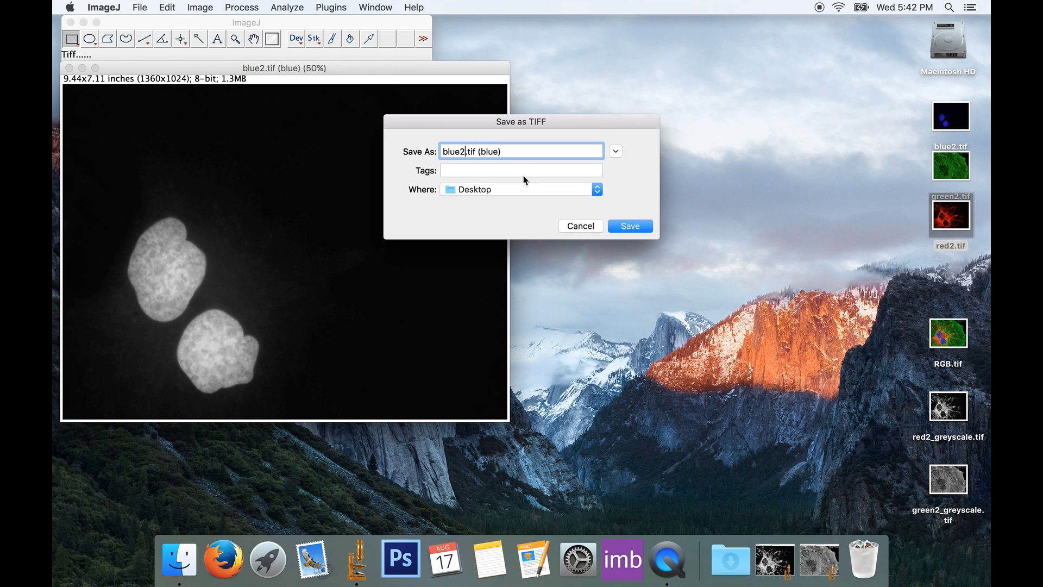
pyautogui.write('_greyscale')
pyautogui.moveTo(519, 154); pyautogui.dragTo(640, 150)
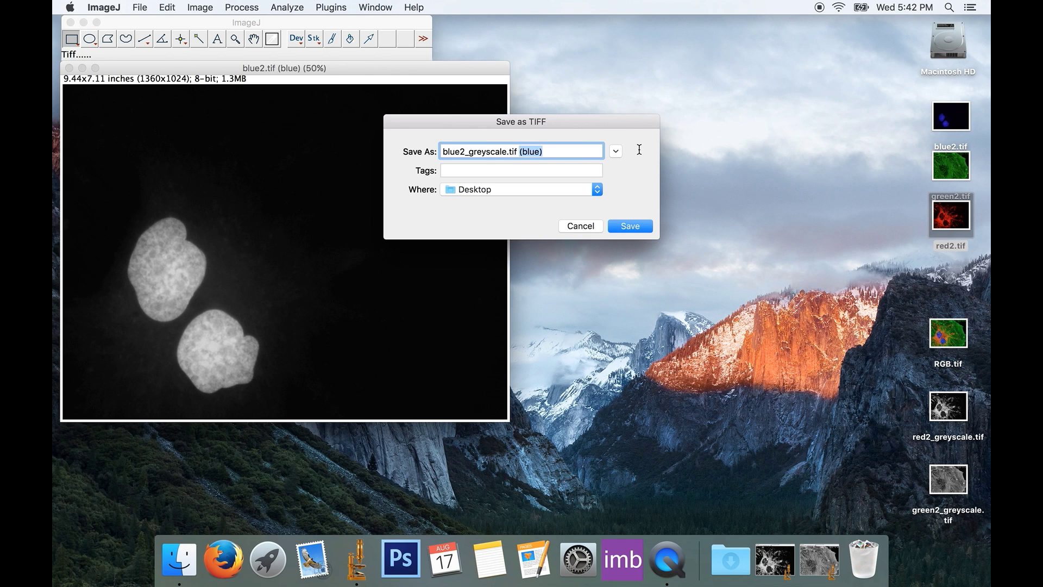
pyautogui.press('BackSpace')
pyautogui.click(633, 226)
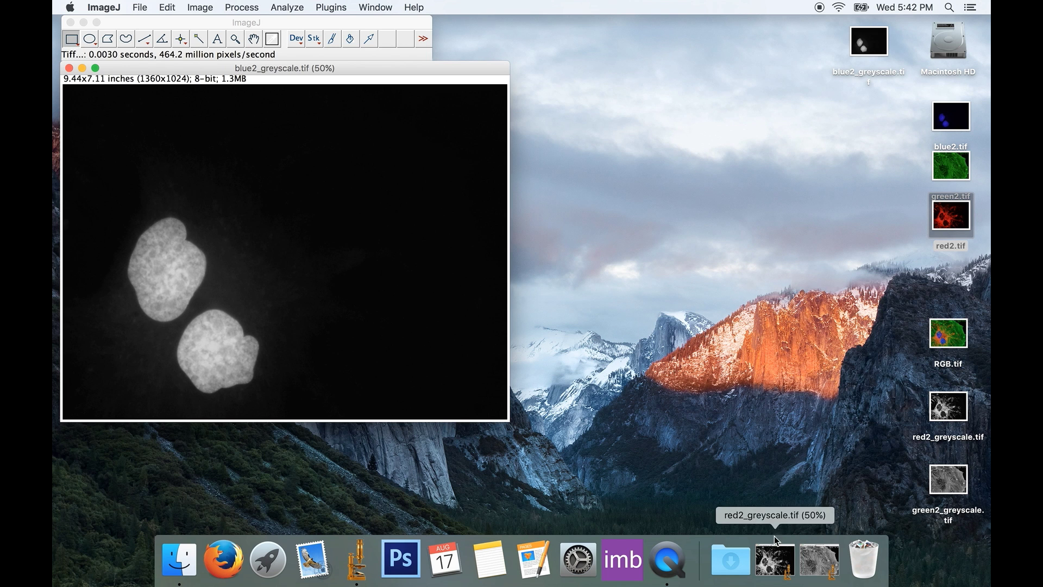
pyautogui.click(784, 565)
pyautogui.click(812, 571)
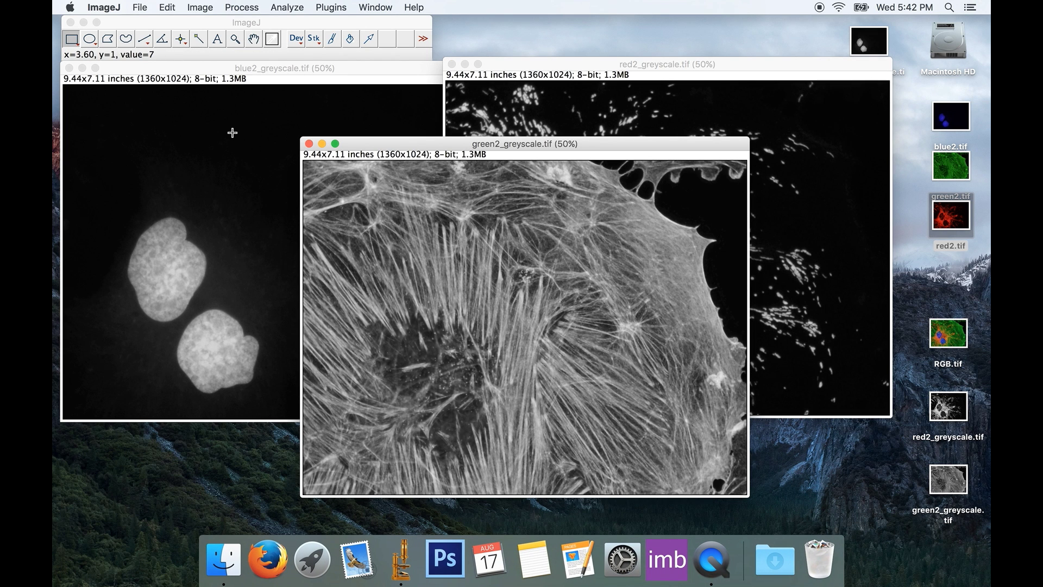
# - Merge red2_greyscale, green2_greyscale and blue2_greyscale as C1, C2, C3 into a new RGB image
pyautogui.click(201, 9)
pyautogui.moveTo(208, 84)
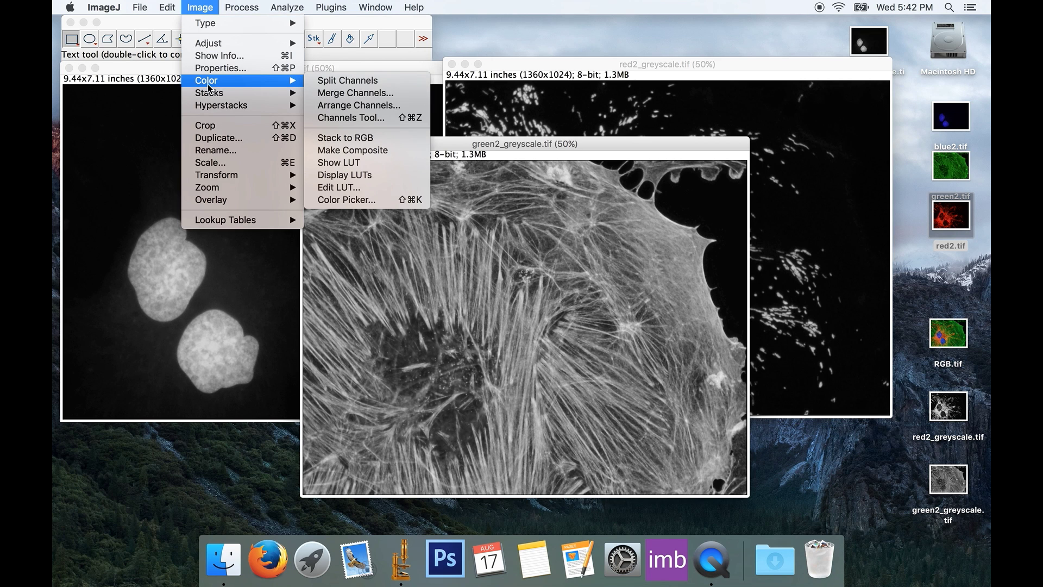
pyautogui.click(350, 95)
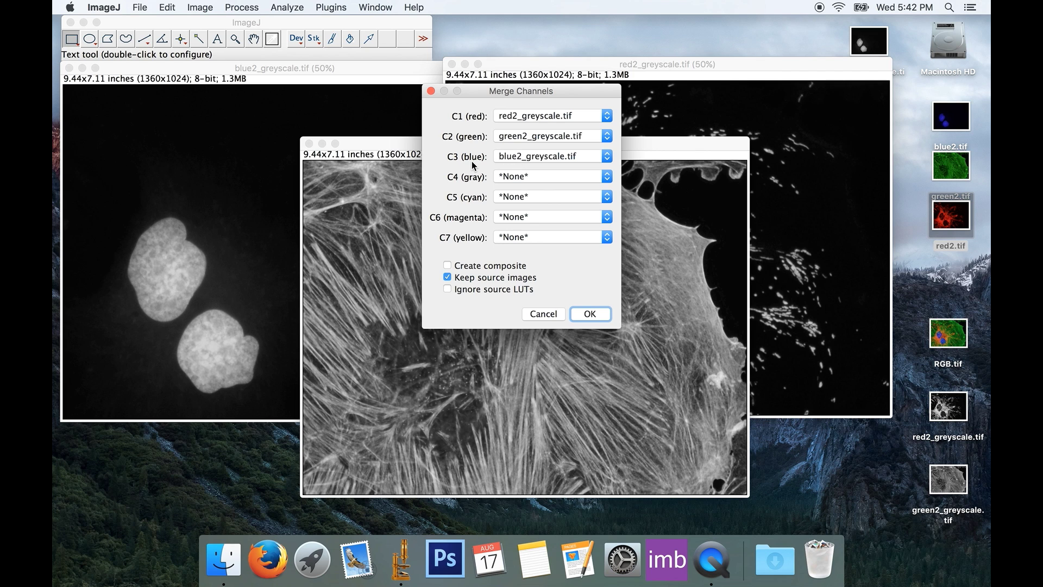
pyautogui.click(607, 157)
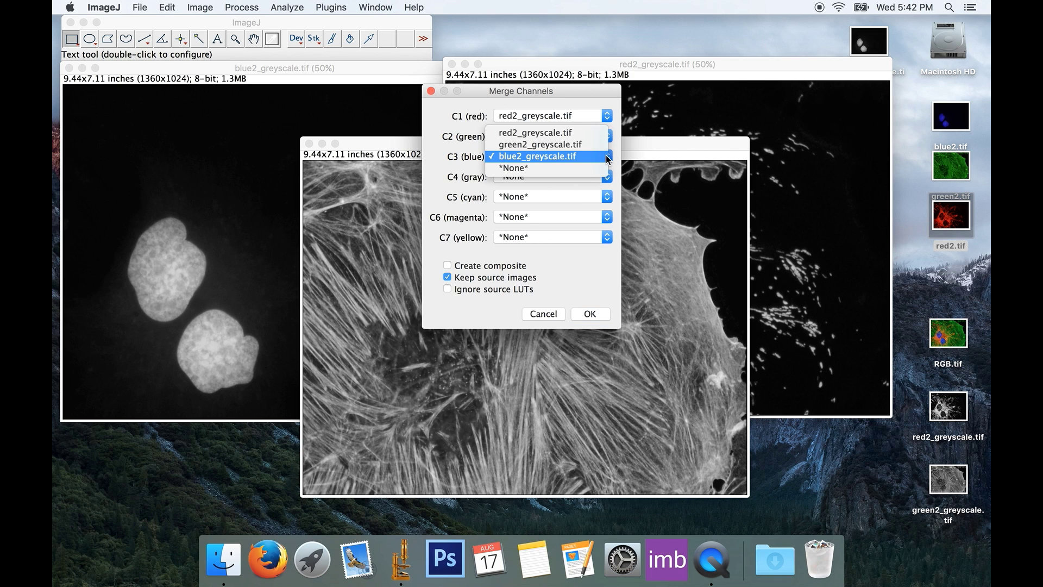
pyautogui.click(591, 134)
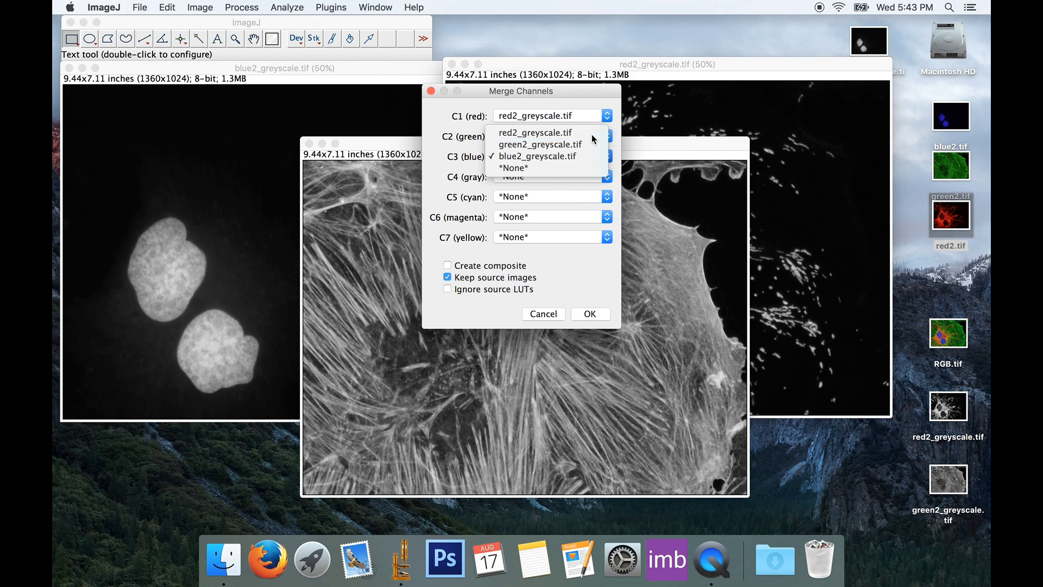
pyautogui.click(560, 115)
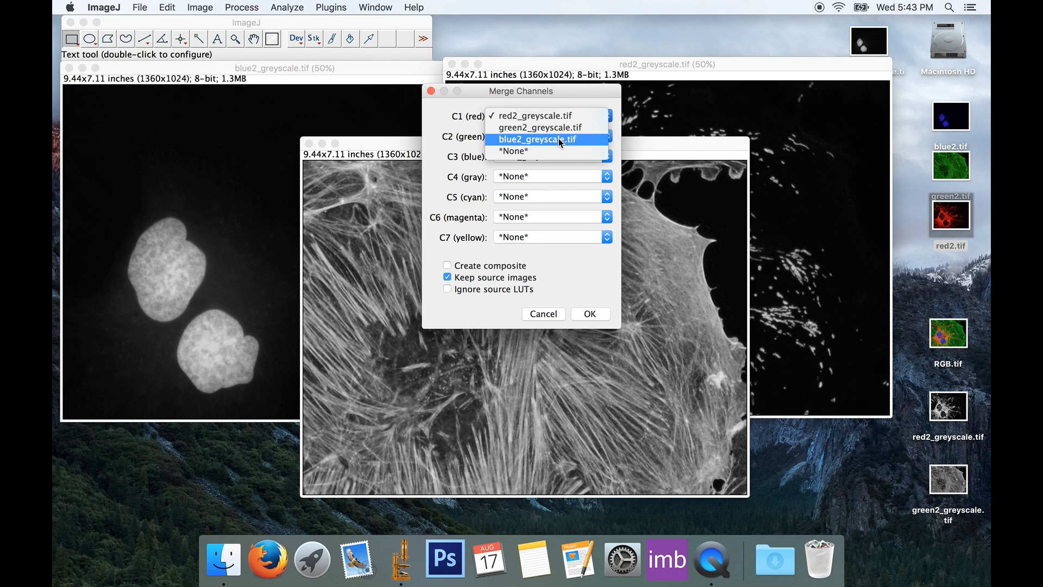
pyautogui.click(579, 135)
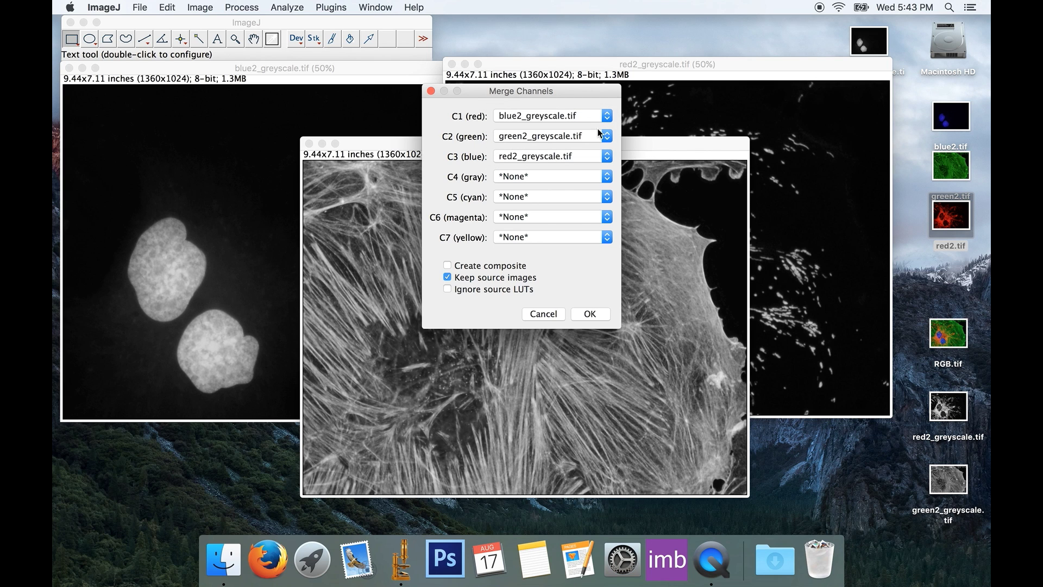
pyautogui.click(563, 116)
pyautogui.click(557, 87)
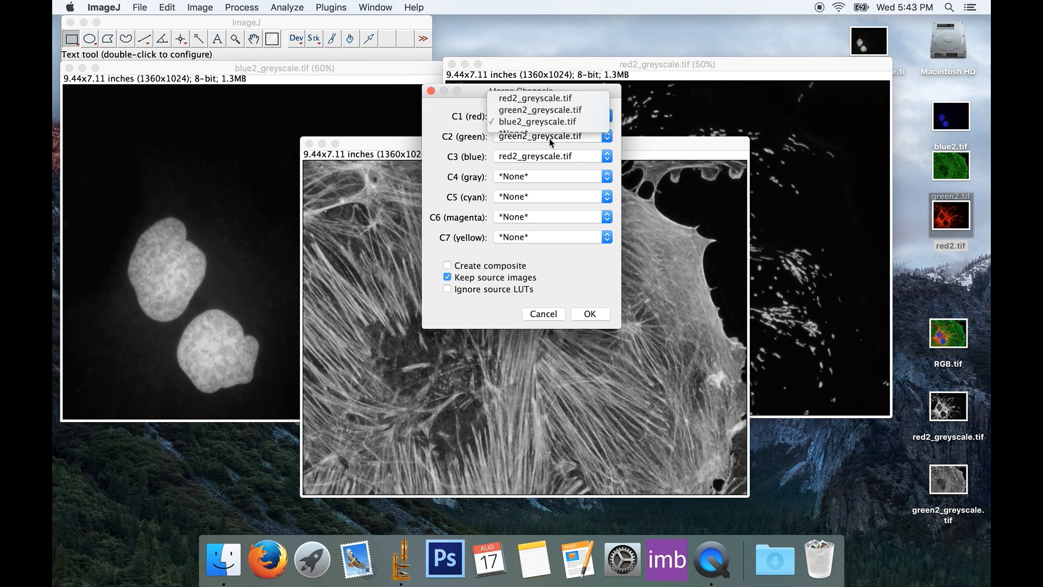
pyautogui.click(549, 158)
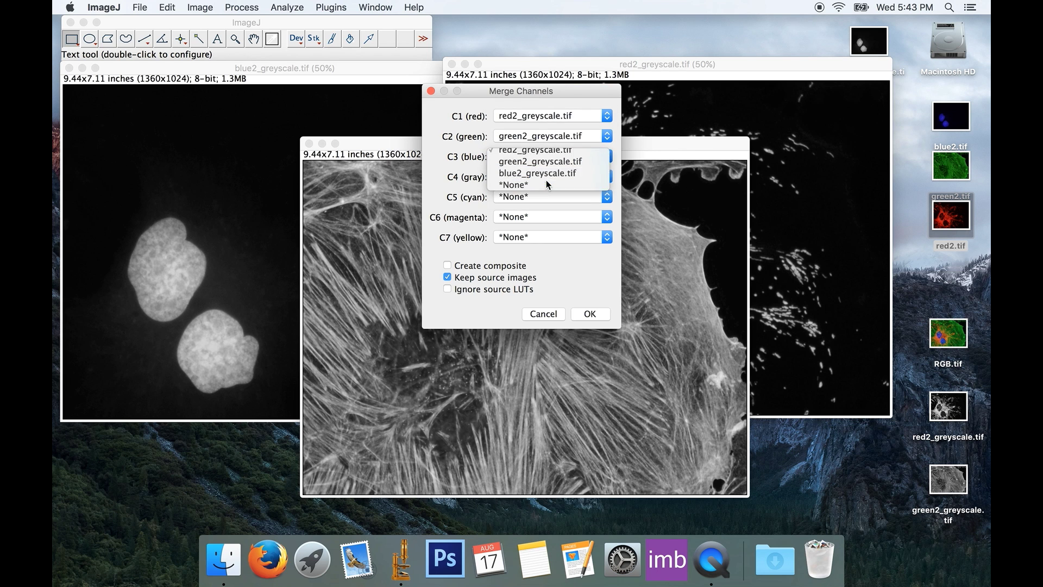
pyautogui.click(545, 180)
pyautogui.click(590, 314)
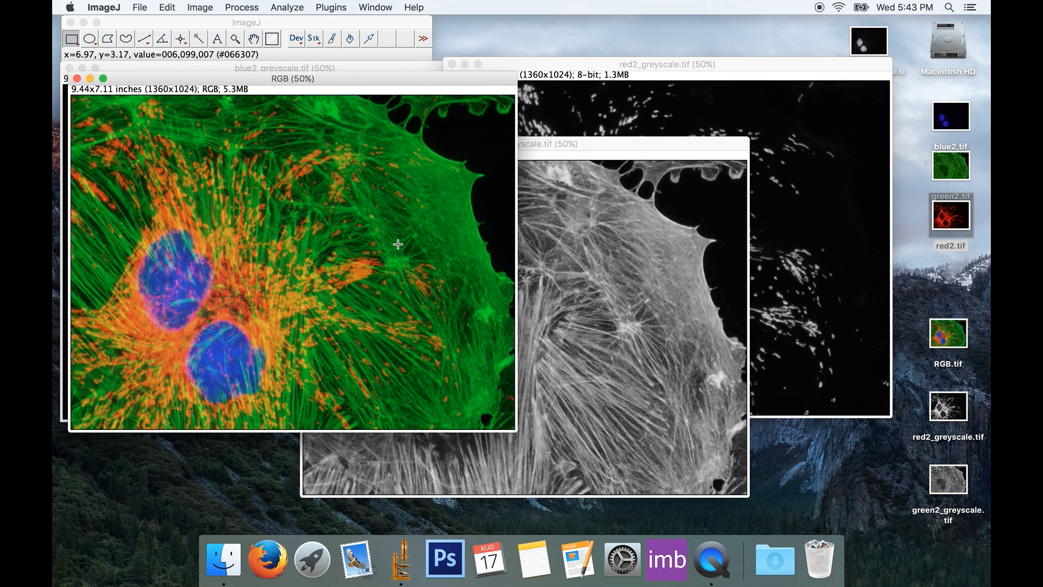
# - Open the earlier RGB.tif from the desktop and place it beside the new merge
pyautogui.click(957, 341)
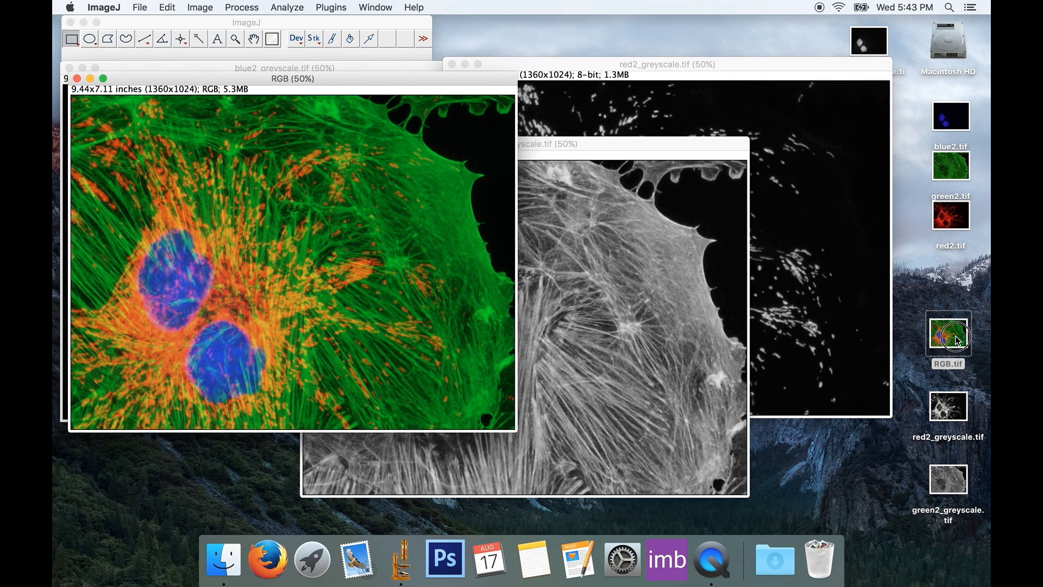
pyautogui.moveTo(957, 340); pyautogui.dragTo(365, 47)
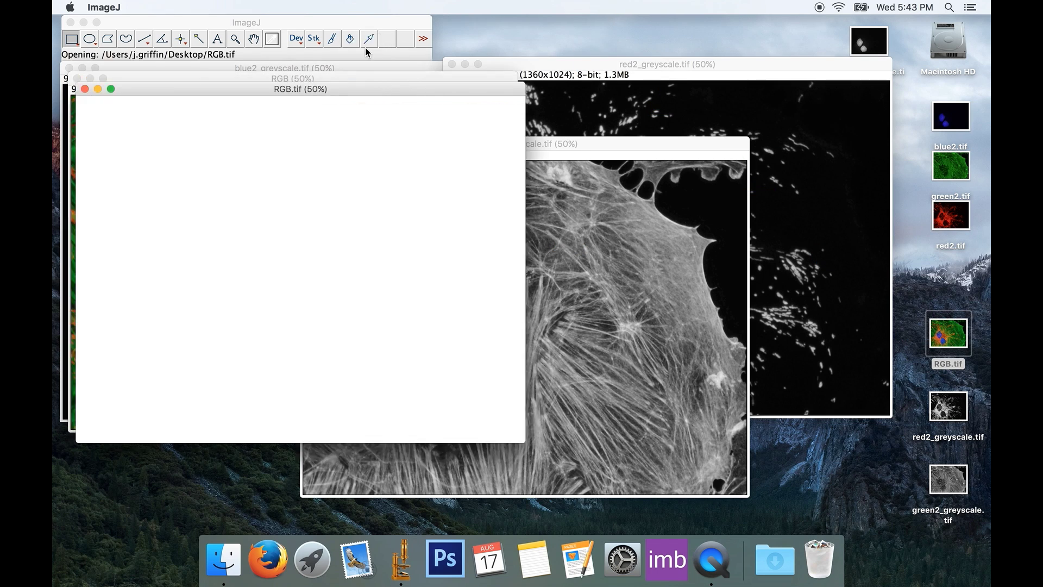
pyautogui.moveTo(331, 91); pyautogui.dragTo(668, 100)
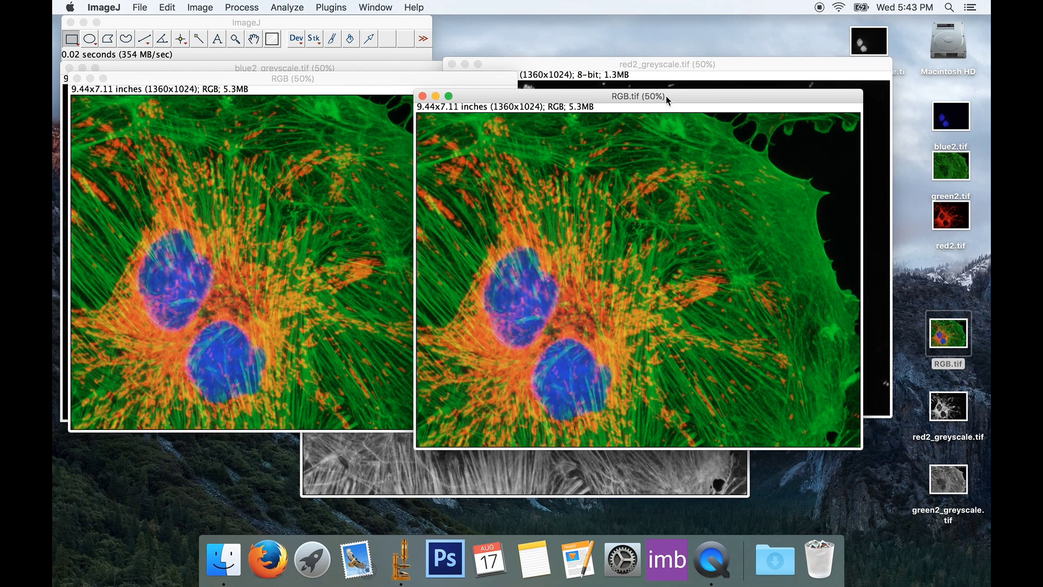
# - Save the new merged image as RGB2.tif on the Desktop
pyautogui.click(184, 87)
pyautogui.click(139, 7)
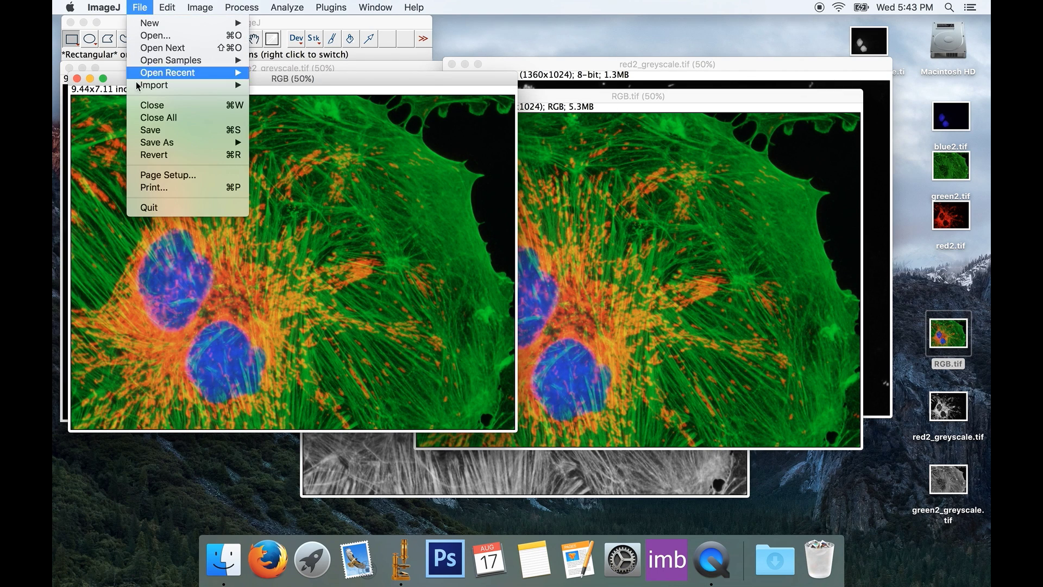
pyautogui.click(165, 133)
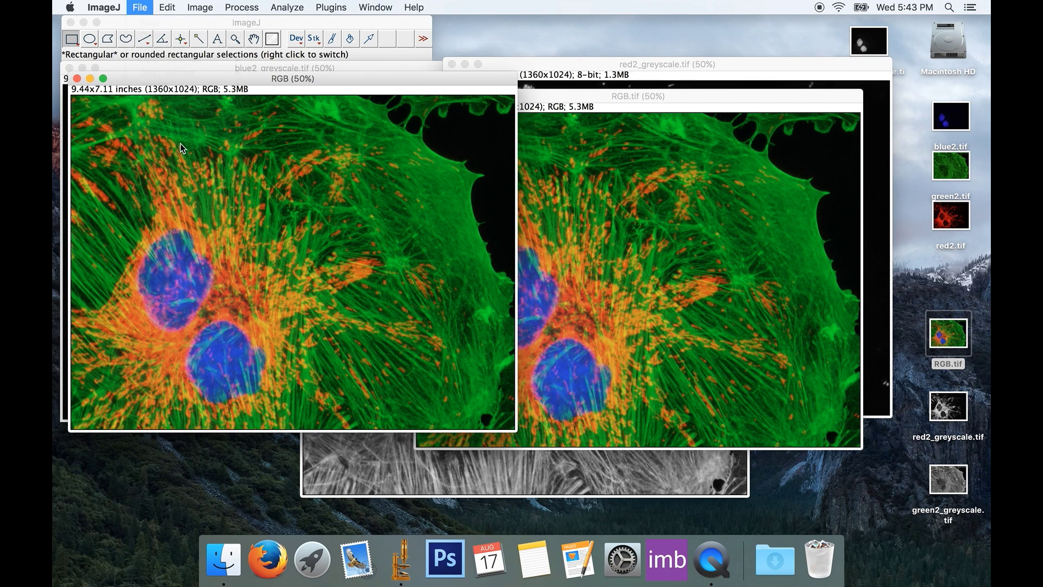
pyautogui.click(479, 155)
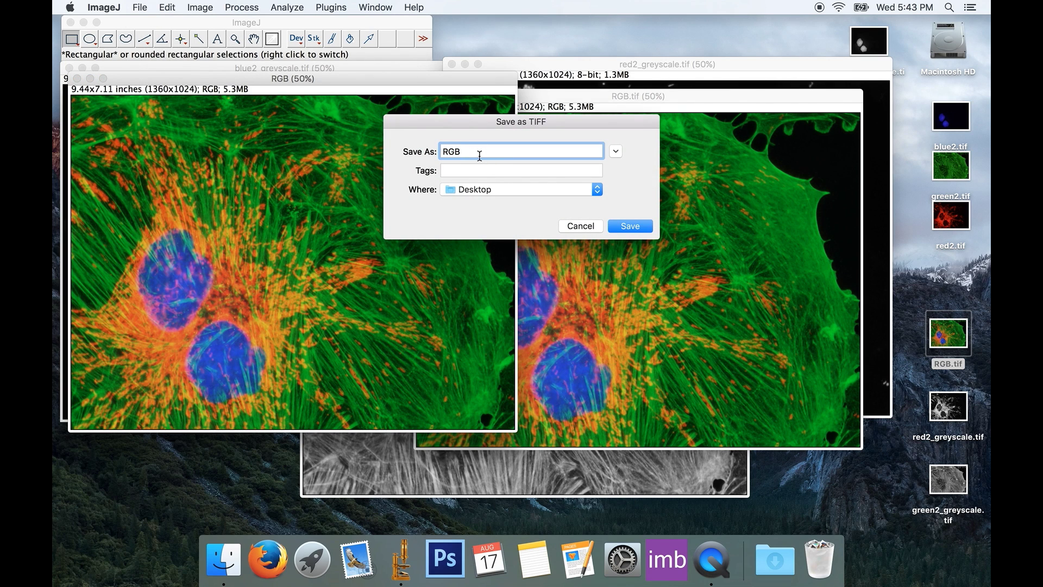
pyautogui.write('2')
pyautogui.click(636, 231)
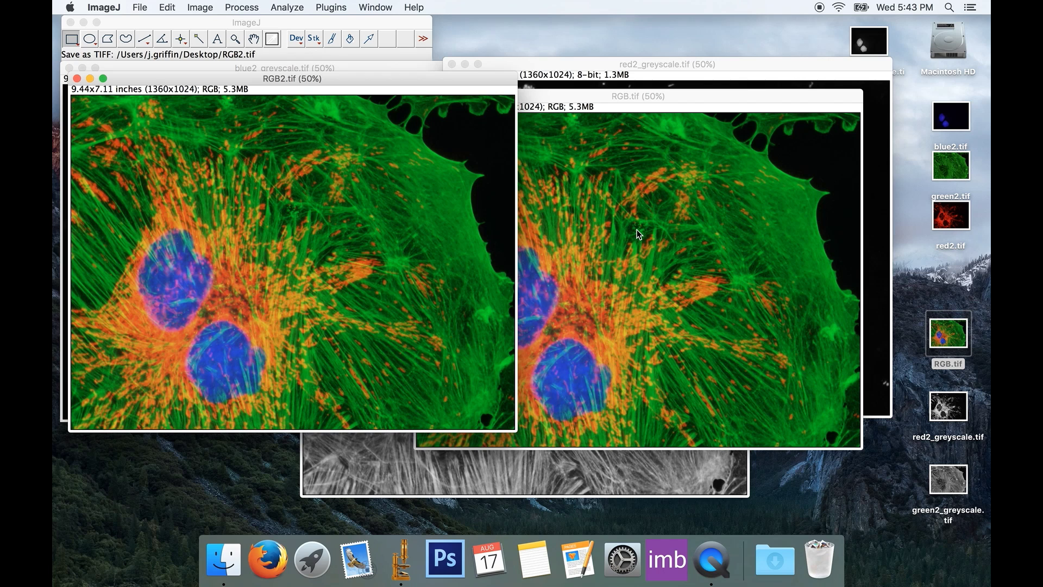